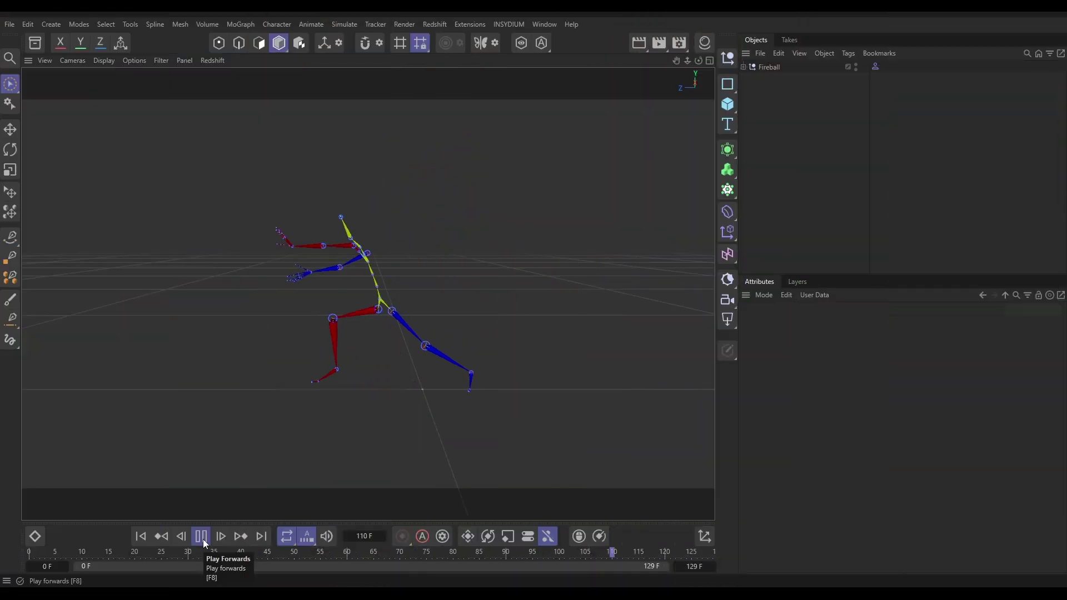
Step: Stop the Fireball mocap playback and rewind the timeline to frame 0
{"action": "left_click", "coordinate": [203, 540]}
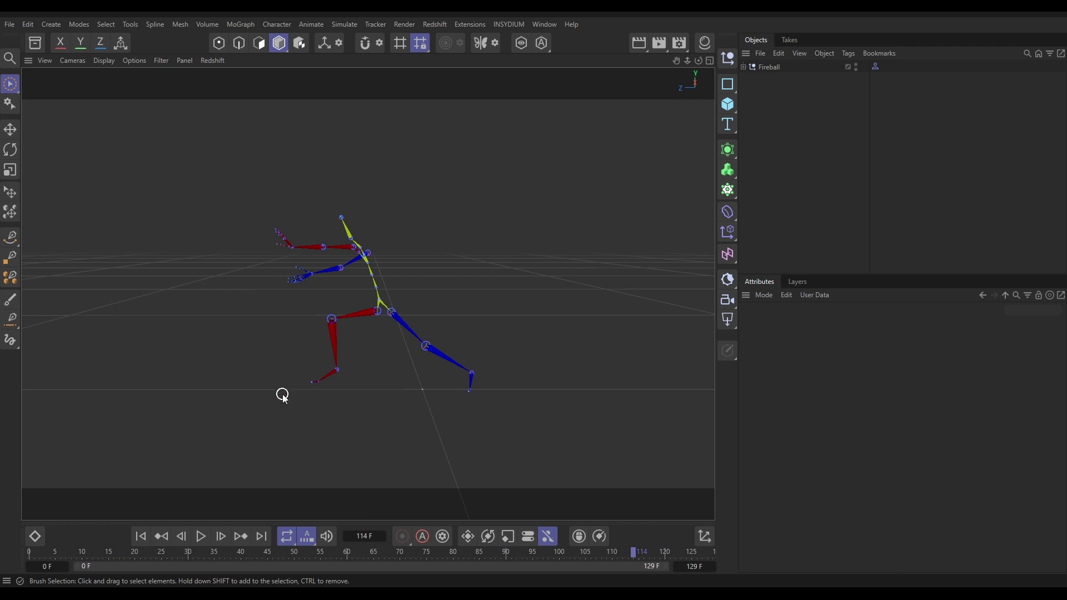
{"action": "left_click", "coordinate": [141, 536]}
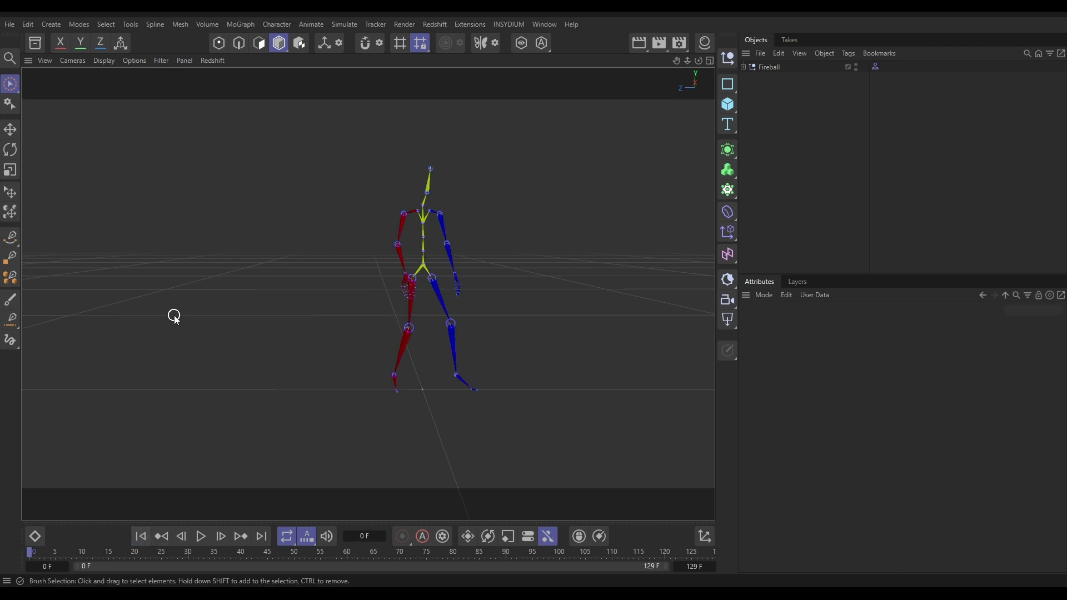
Step: Load the Male Puppet character from the Asset Browser's Motion Capture > Model category
{"action": "left_click", "coordinate": [35, 42]}
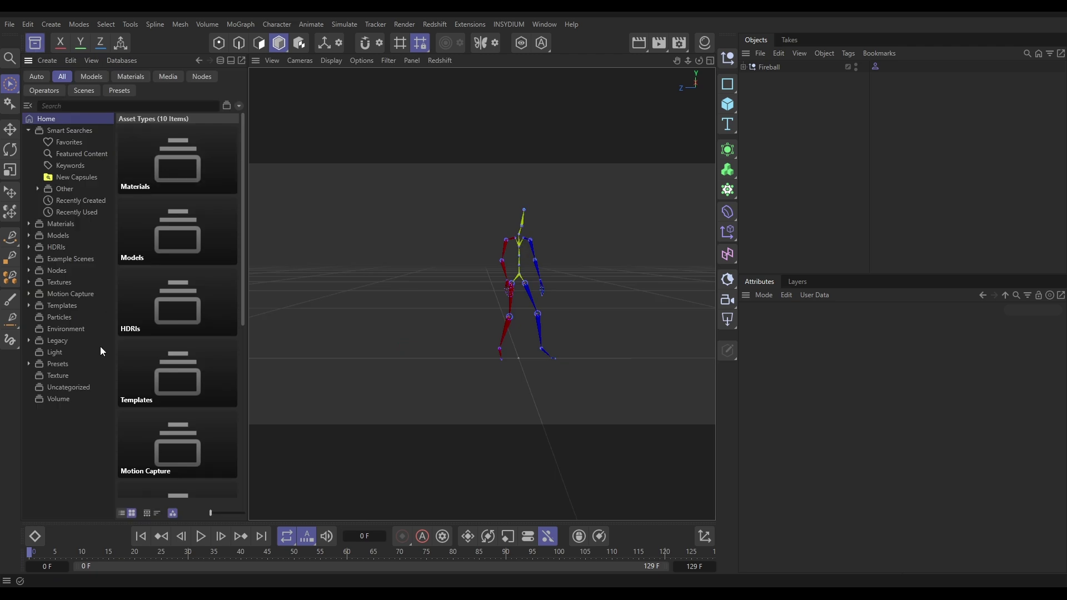
{"action": "left_click", "coordinate": [62, 292]}
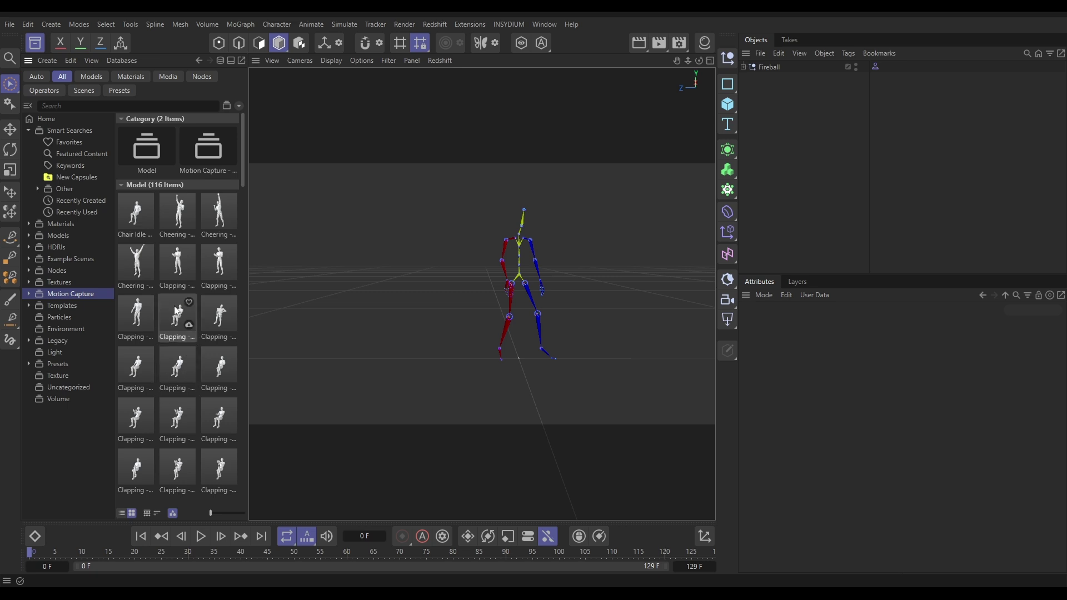
{"action": "double_click", "coordinate": [145, 149]}
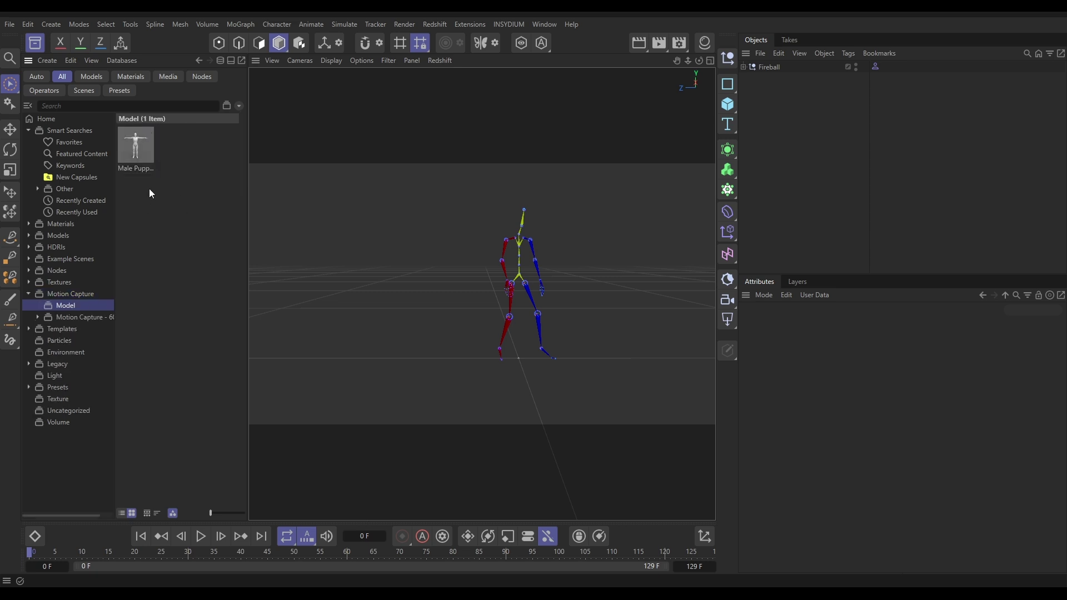
{"action": "double_click", "coordinate": [133, 145]}
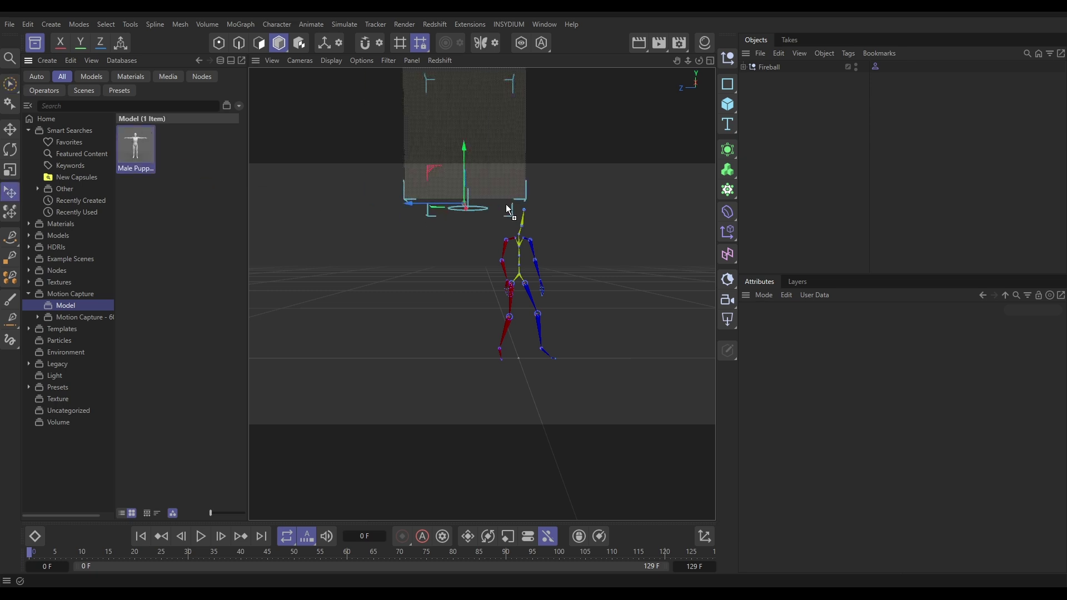
{"action": "left_click", "coordinate": [34, 42]}
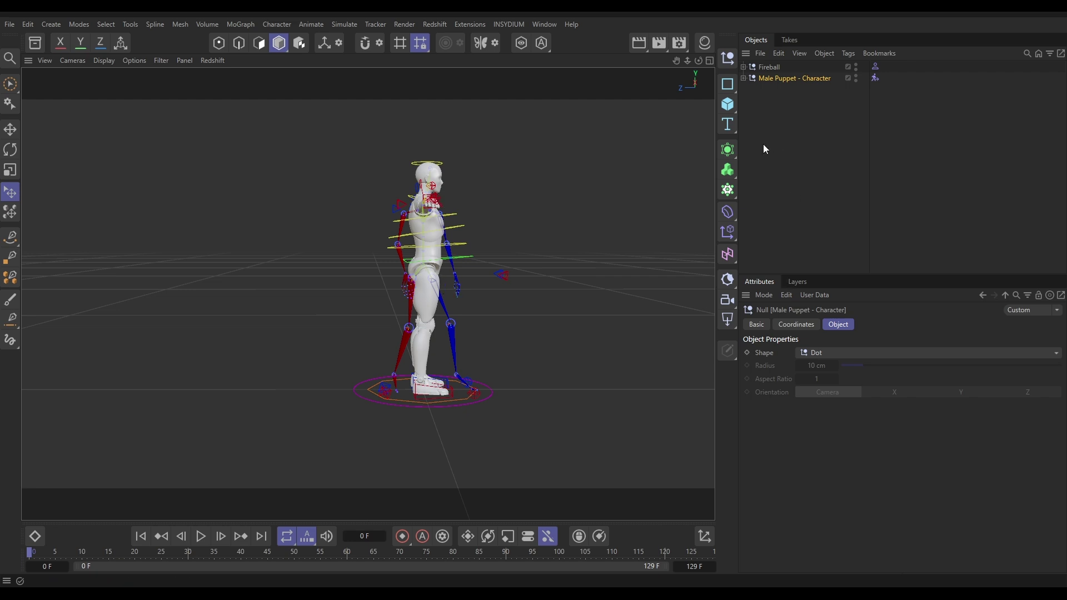
Step: Set Fireball's Character Definition as the Source Character in the puppet's Character Solver tag
{"action": "left_click", "coordinate": [876, 78]}
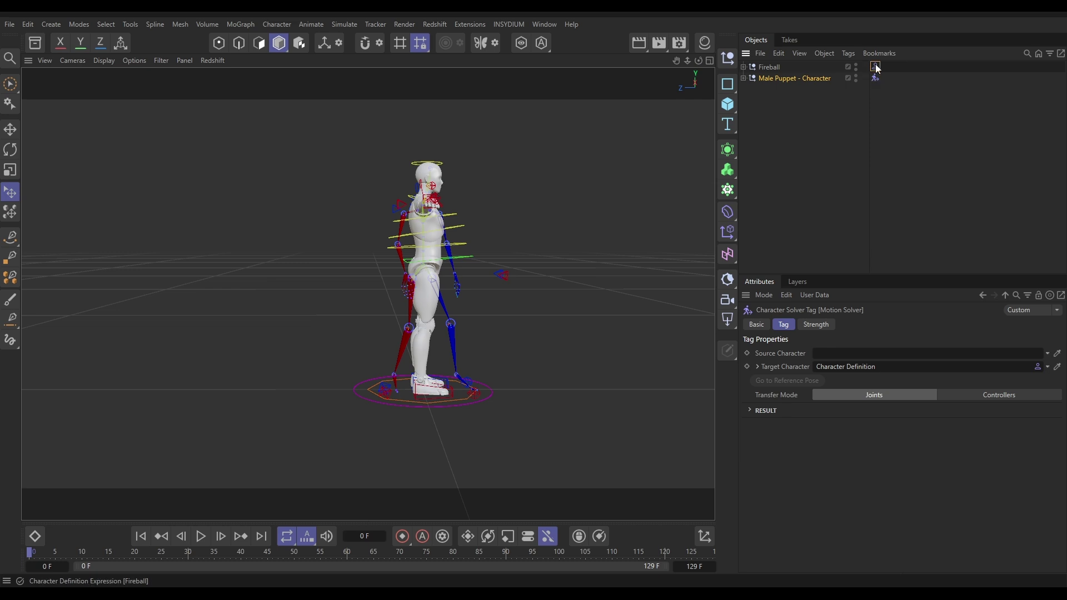
{"action": "left_click_drag", "start_coordinate": [875, 67], "coordinate": [851, 269]}
{"action": "left_click_drag", "start_coordinate": [835, 344], "coordinate": [834, 353]}
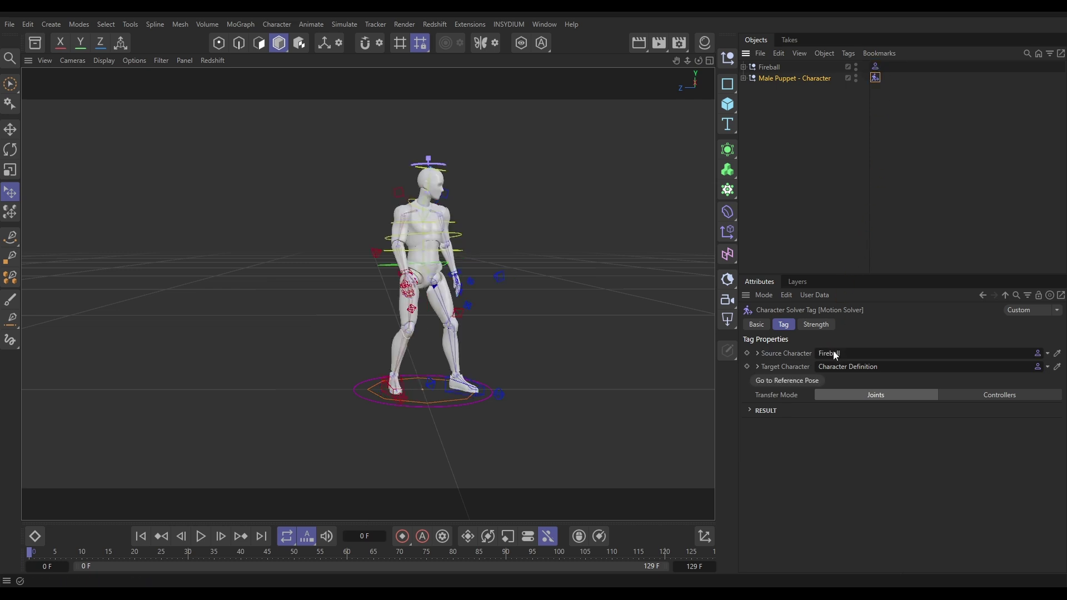
Step: Play the retargeted puppet animation, stop it, and rewind to frame 0
{"action": "left_click", "coordinate": [200, 535]}
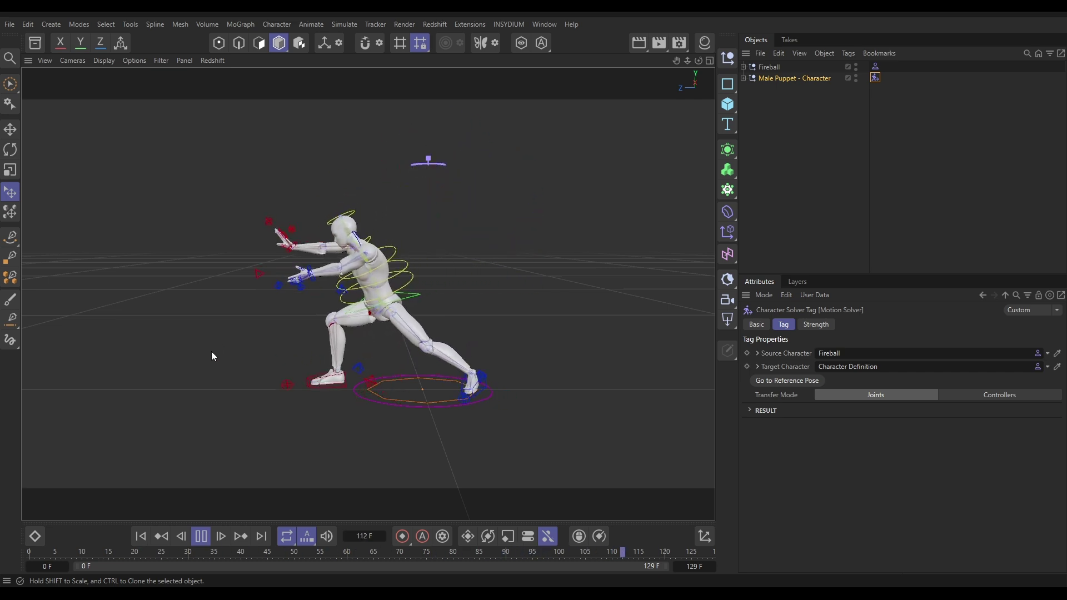
{"action": "left_click", "coordinate": [203, 534]}
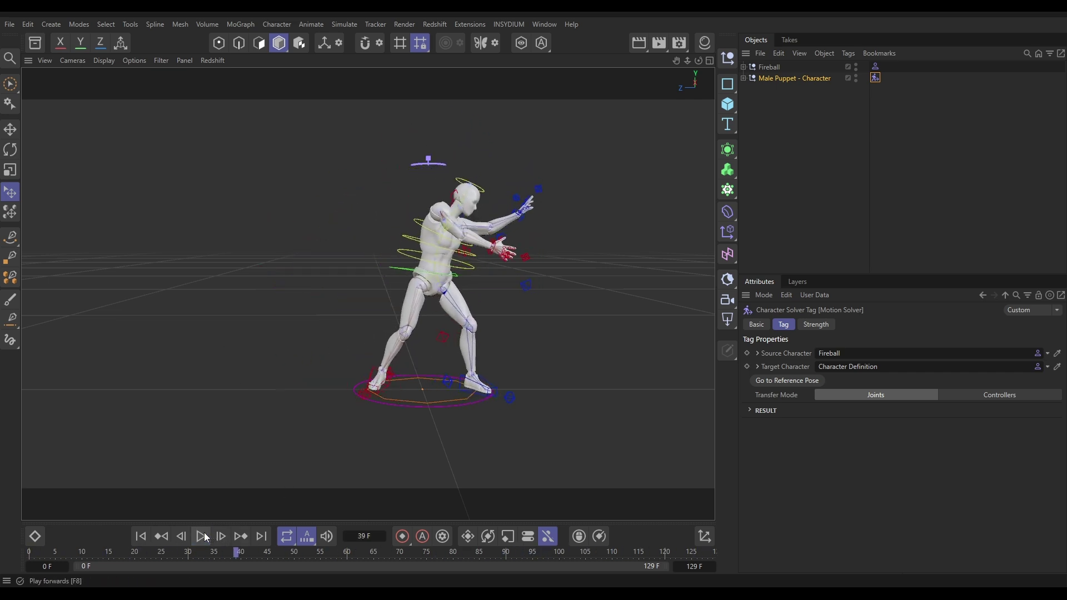
{"action": "left_click", "coordinate": [141, 536]}
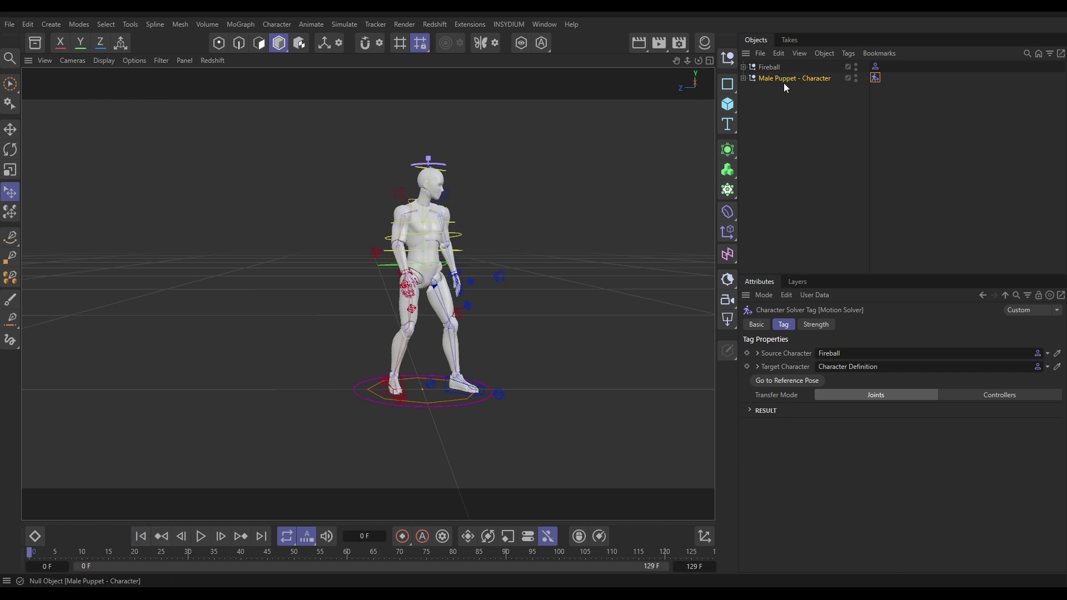
Step: Browse the puppet hierarchy and expand MalePuppet_Mesh to list meshes such as Hand_left and Hand_right
{"action": "left_click", "coordinate": [744, 79]}
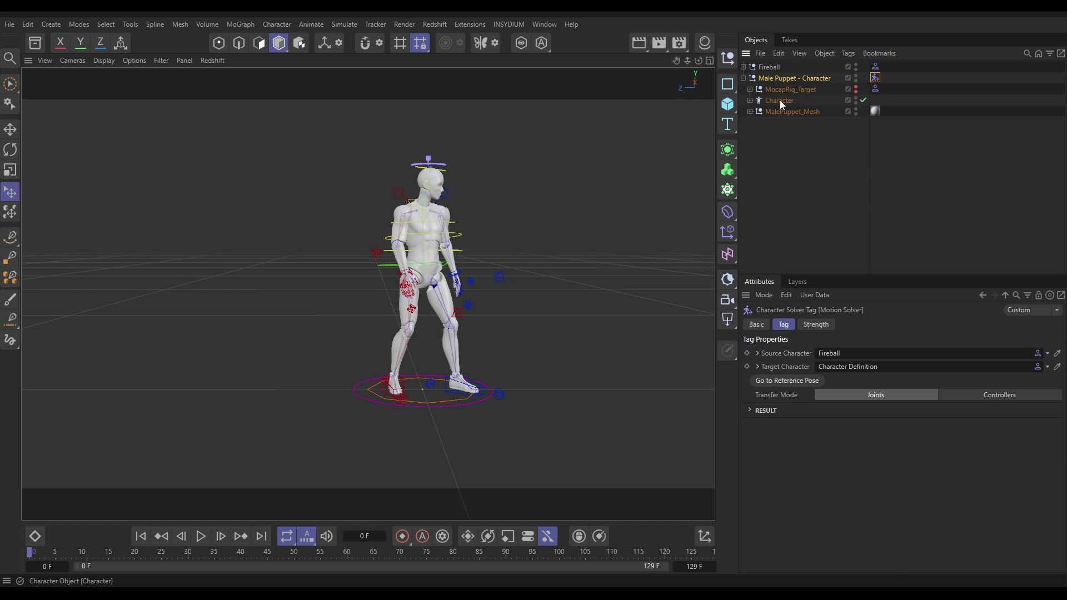
{"action": "left_click", "coordinate": [750, 89]}
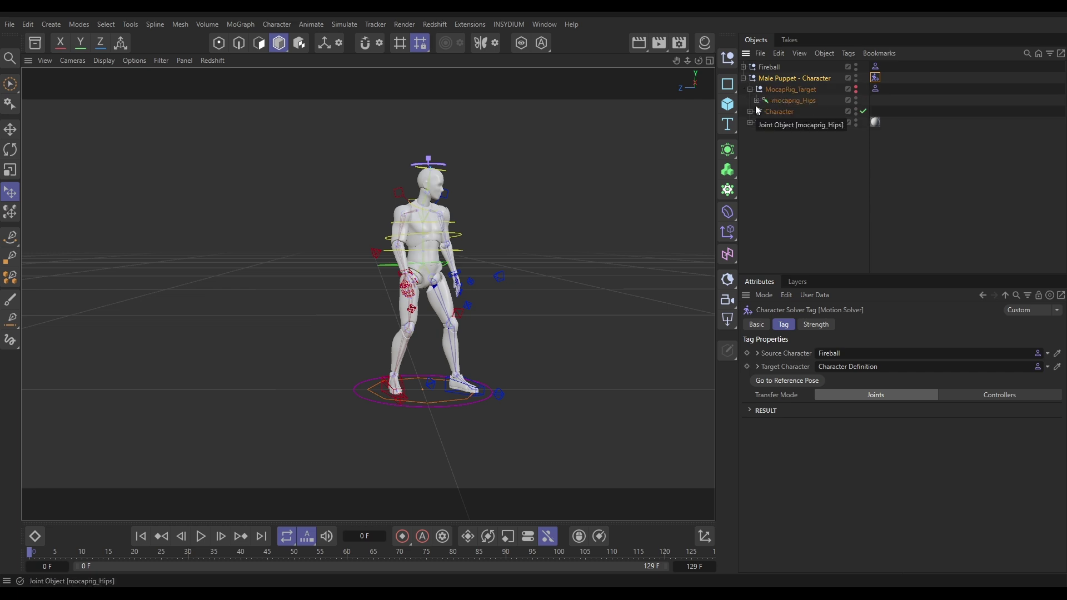
{"action": "left_click", "coordinate": [757, 101]}
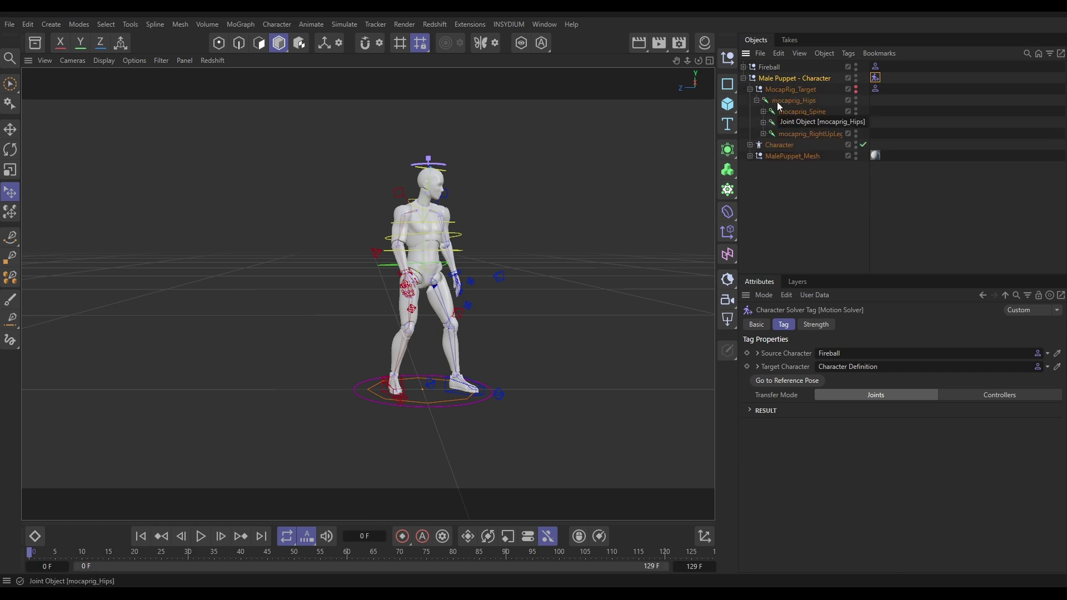
{"action": "left_click", "coordinate": [750, 90]}
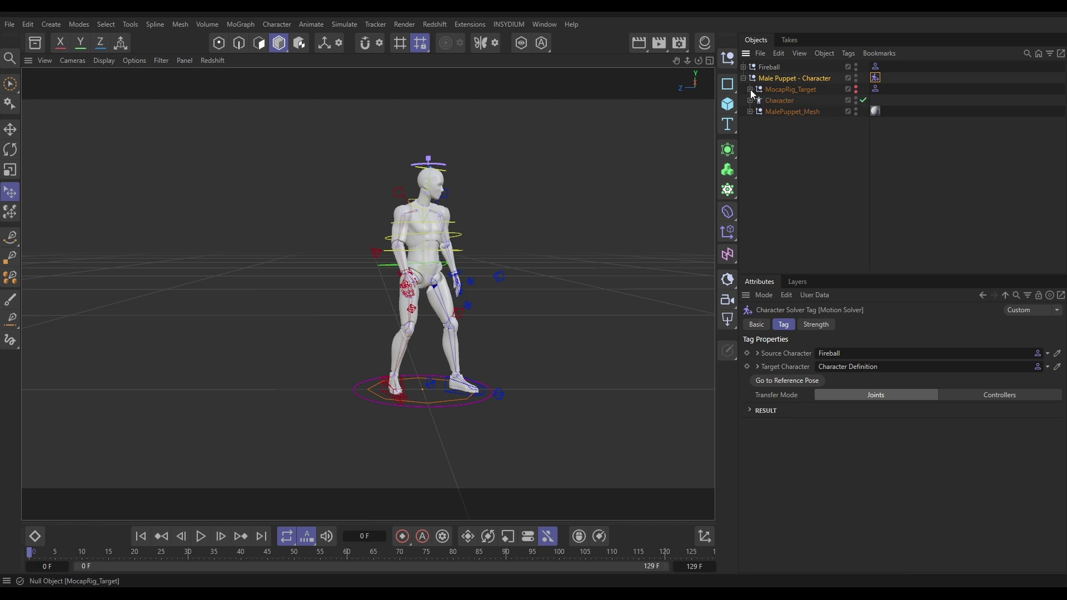
{"action": "left_click", "coordinate": [750, 100]}
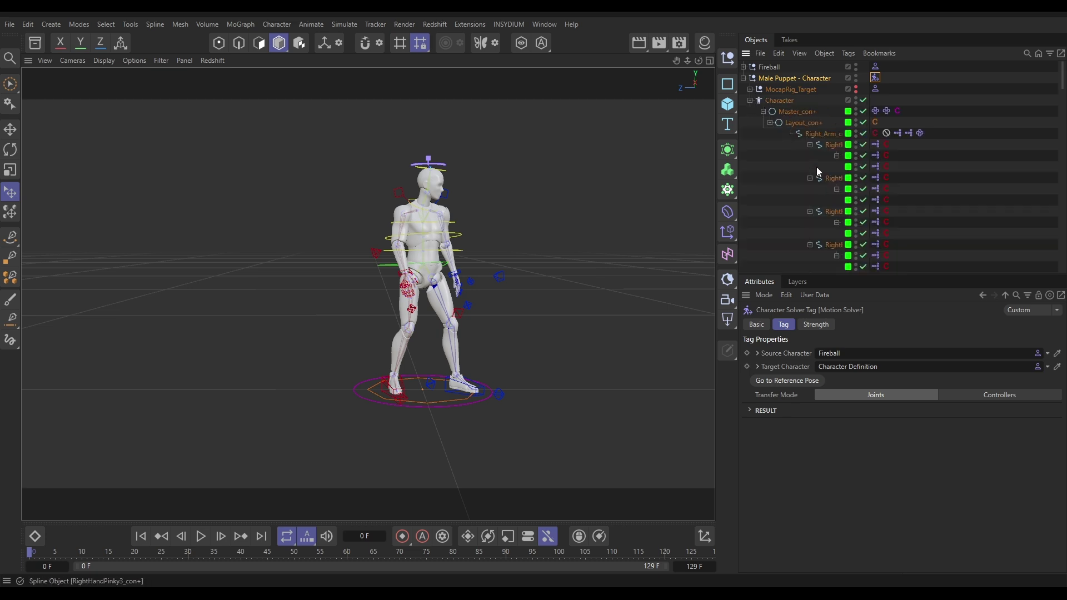
{"action": "left_click", "coordinate": [750, 100]}
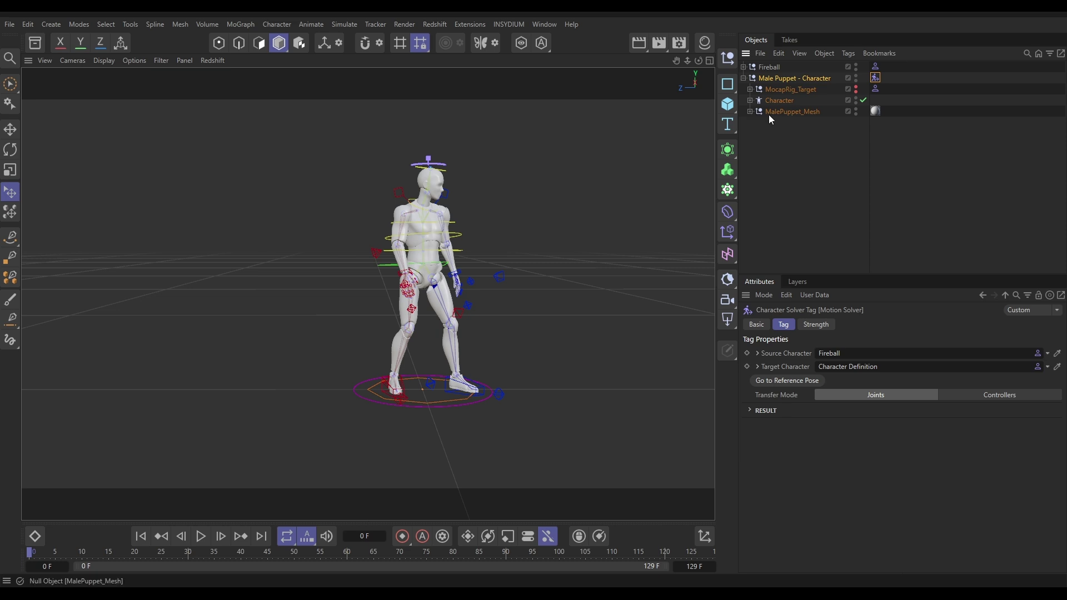
{"action": "left_click", "coordinate": [749, 111]}
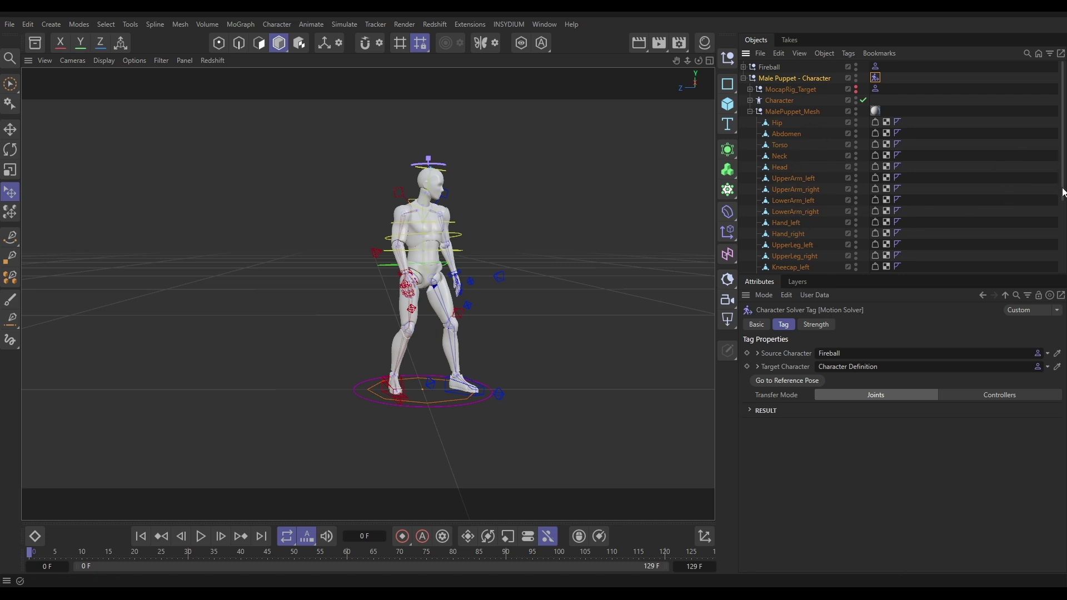
{"action": "scroll", "coordinate": [1054, 184], "scroll_direction": "down", "scroll_amount": 5}
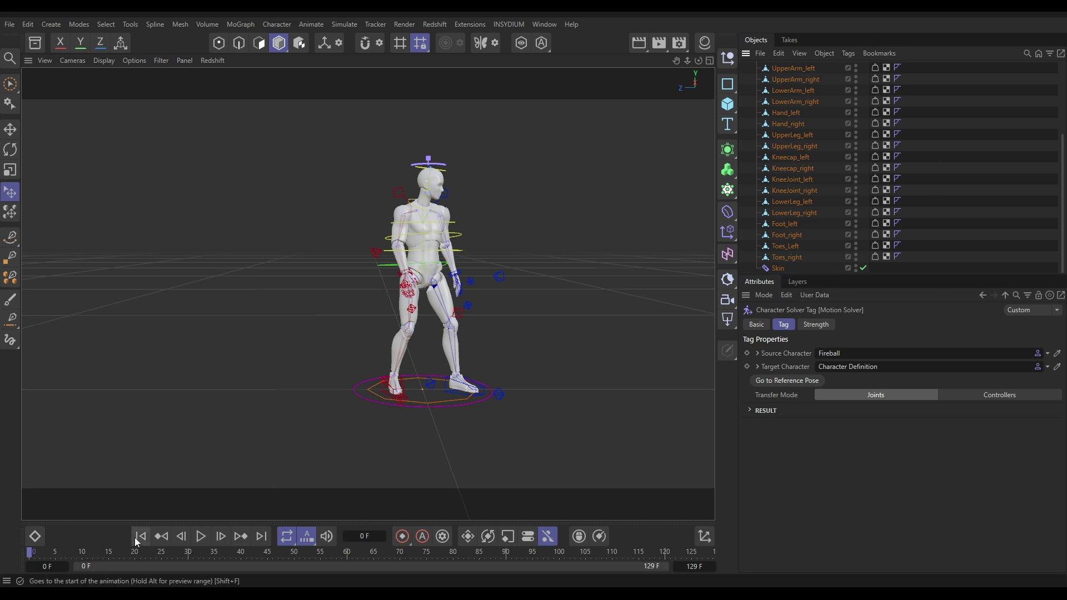
Step: Preview the puppet animation, rewind to frame 0, and select the MalePuppet_Mesh group
{"action": "left_click", "coordinate": [201, 536]}
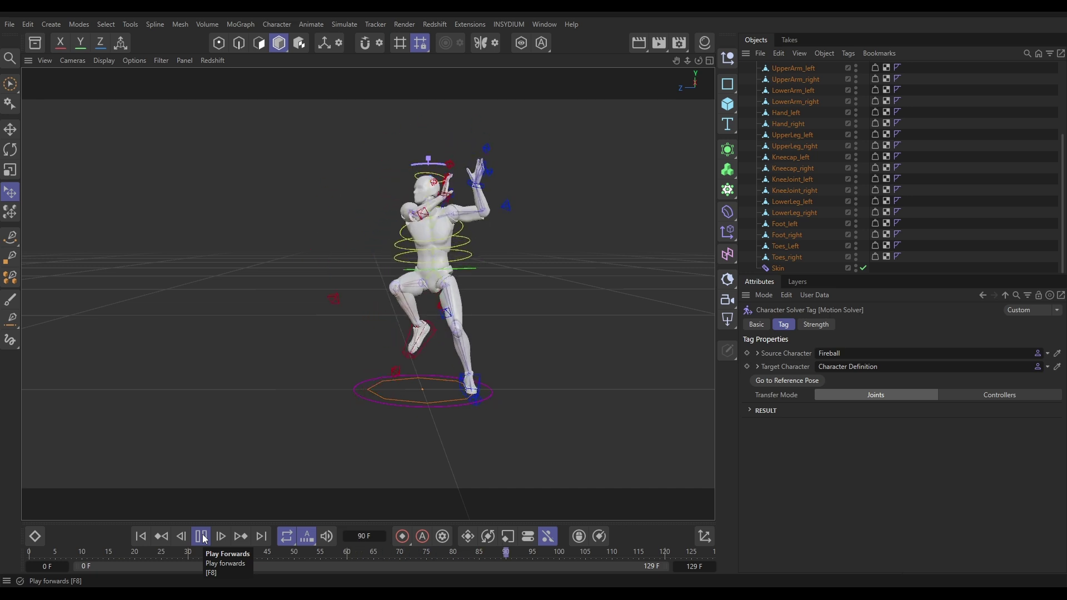
{"action": "left_click", "coordinate": [201, 537]}
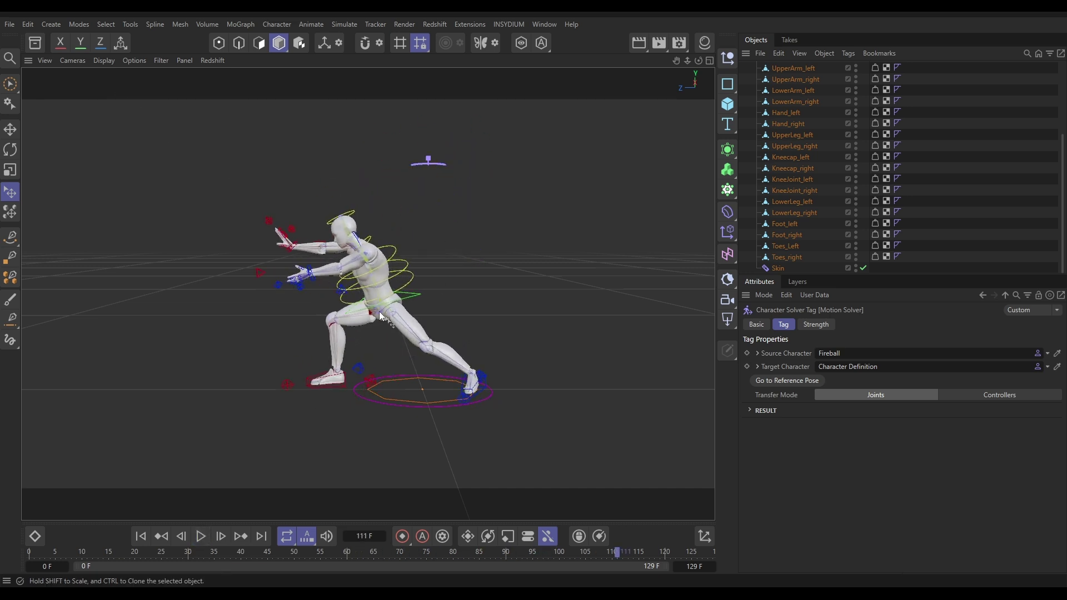
{"action": "left_click", "coordinate": [140, 536]}
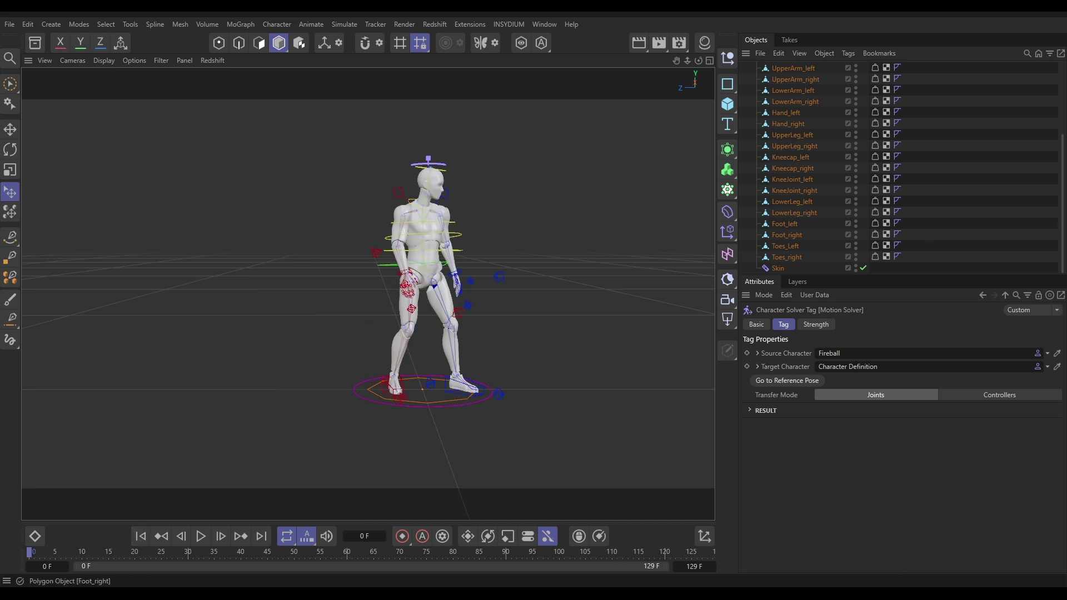
{"action": "left_click_drag", "start_coordinate": [1063, 259], "coordinate": [1064, 187]}
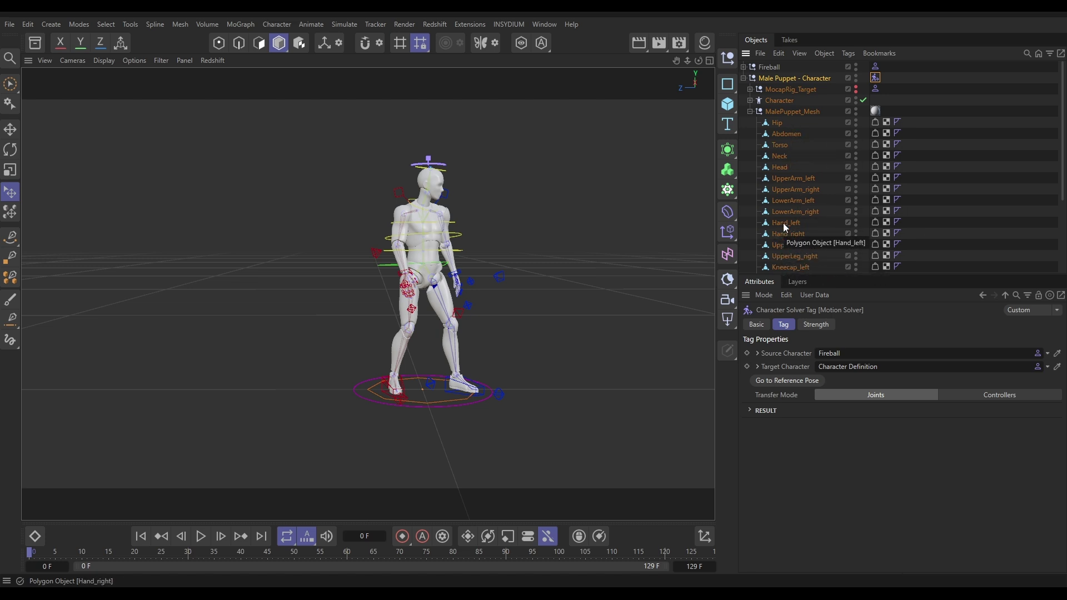
{"action": "left_click", "coordinate": [785, 111]}
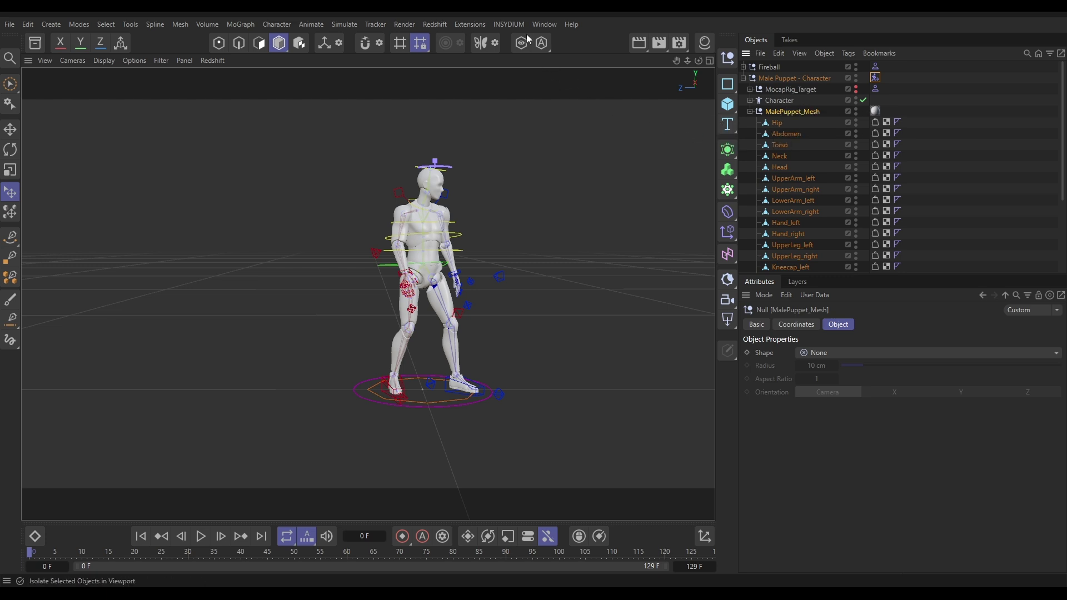
Step: Wrap MalePuppet_Mesh in an xpJoin object from INSYDIUM > X-Particles > Utilities
{"action": "left_click", "coordinate": [515, 25]}
{"action": "mouse_move", "coordinate": [526, 64]}
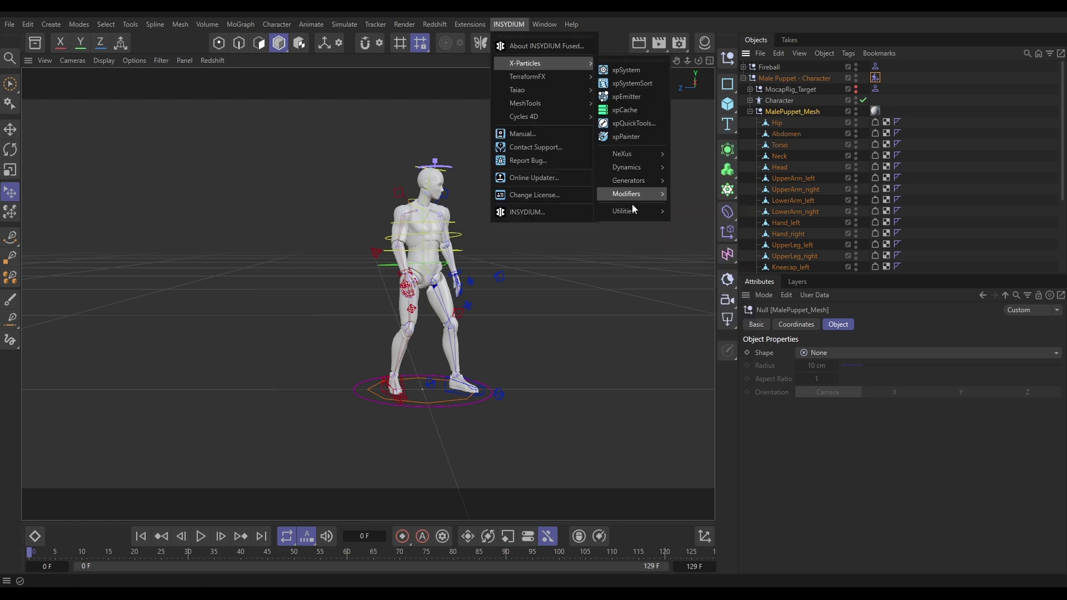
{"action": "mouse_move", "coordinate": [655, 214]}
{"action": "left_click", "coordinate": [698, 269]}
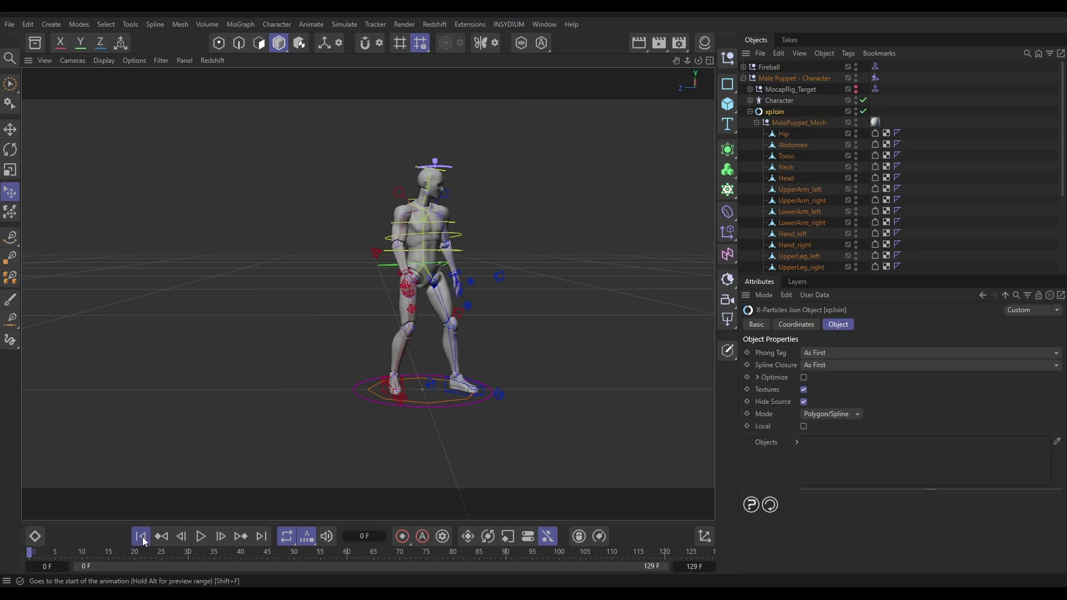
Step: Play the animation to confirm the mesh still moves, then rewind to frame 0
{"action": "left_click", "coordinate": [201, 537]}
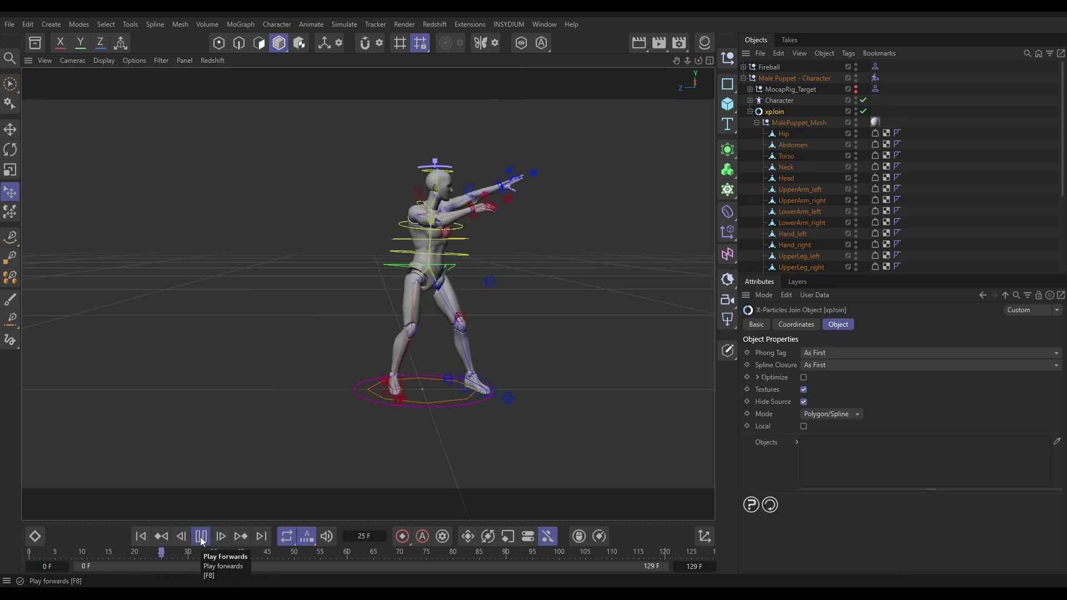
{"action": "left_click", "coordinate": [201, 537]}
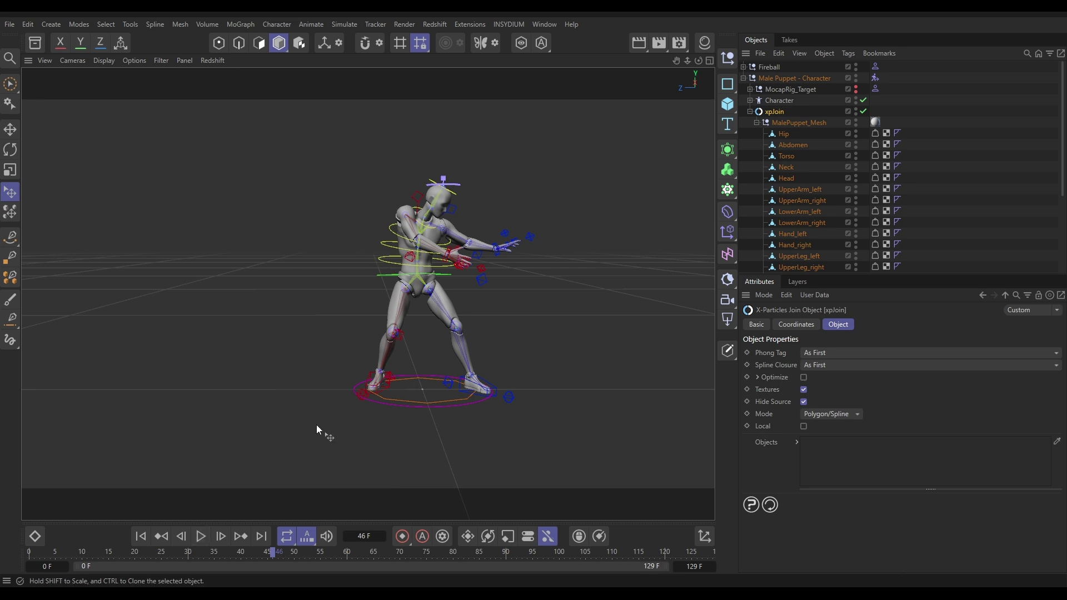
{"action": "left_click", "coordinate": [141, 537]}
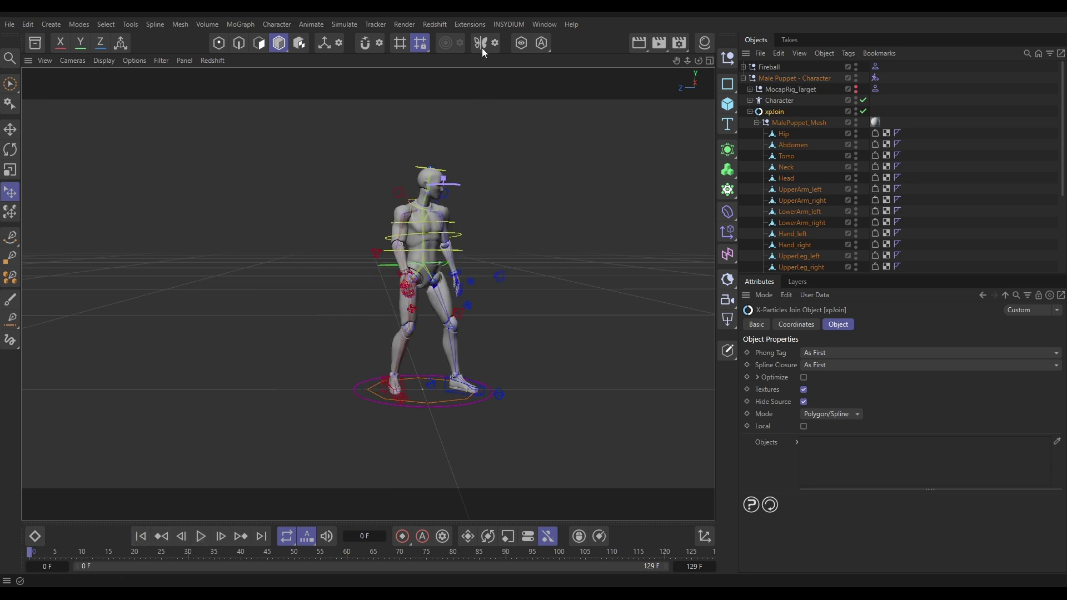
Step: Add an xpEmitter from the INSYDIUM X-Particles menu
{"action": "left_click", "coordinate": [508, 25]}
{"action": "mouse_move", "coordinate": [533, 62]}
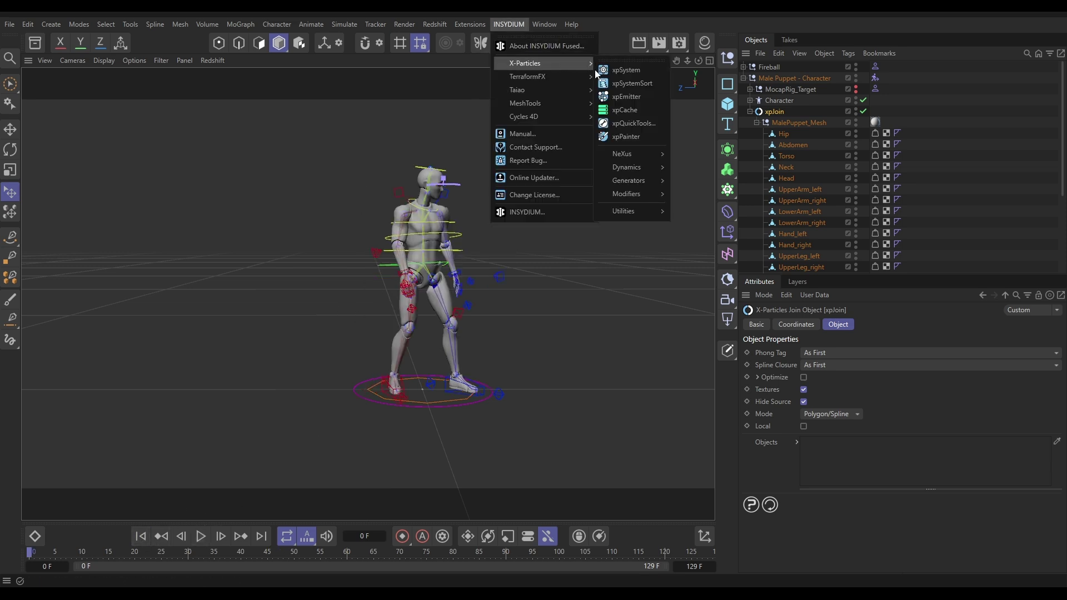
{"action": "left_click", "coordinate": [625, 96]}
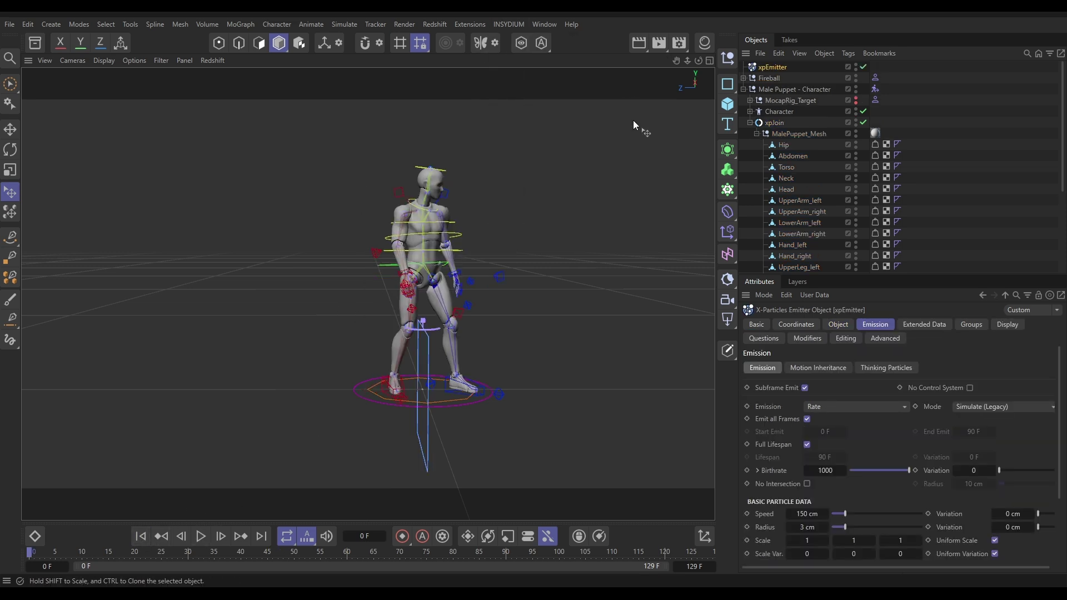
Step: Make the emitter use xpJoin as an Object source, emitting from Polygon Area with Stick enabled
{"action": "left_click", "coordinate": [838, 325]}
{"action": "left_click", "coordinate": [818, 389]}
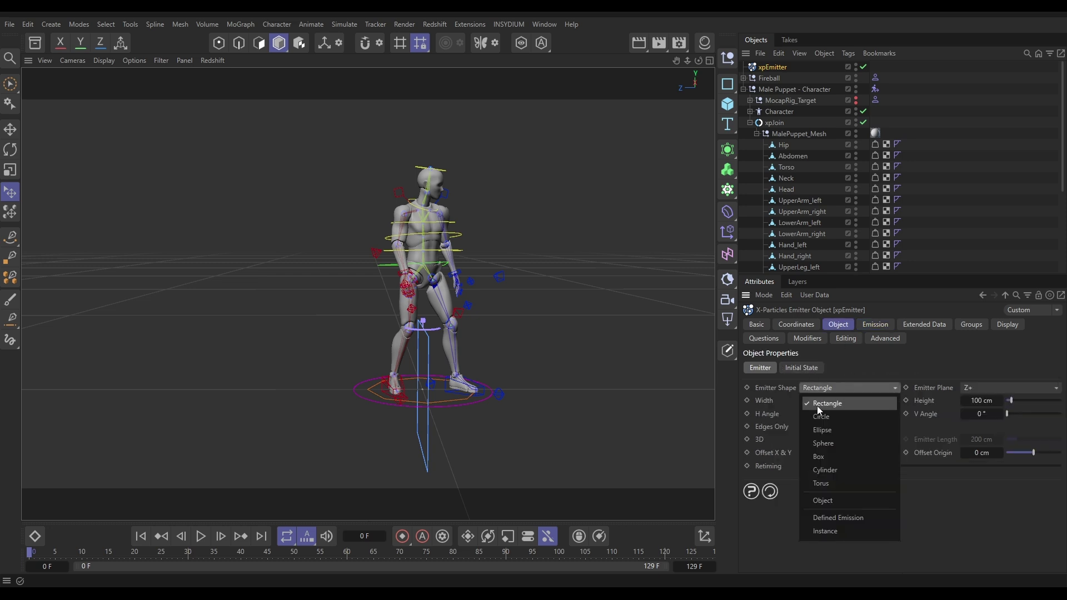
{"action": "left_click", "coordinate": [825, 502]}
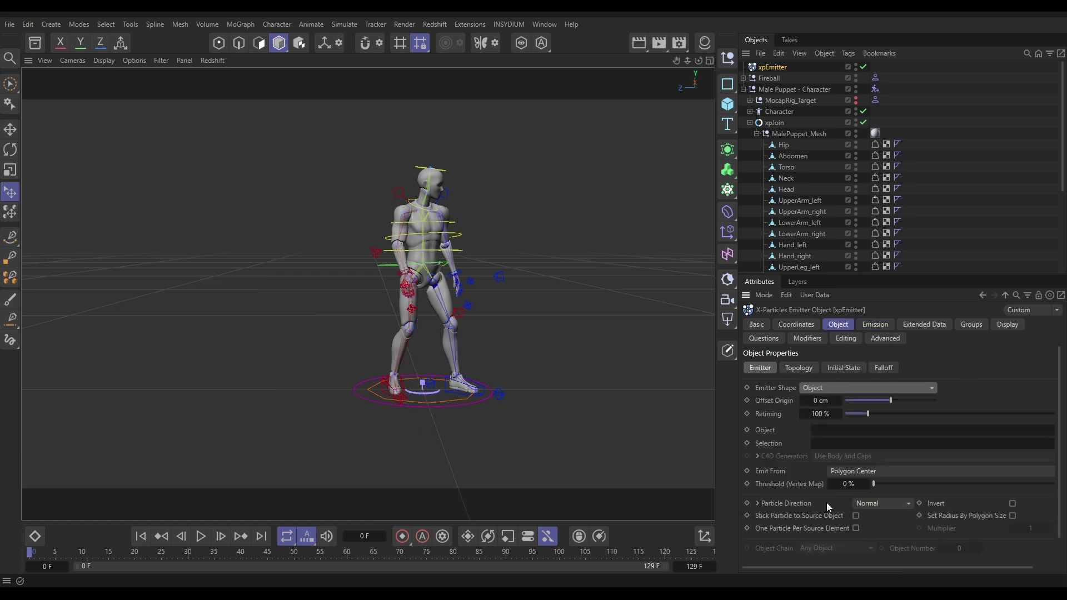
{"action": "left_click_drag", "start_coordinate": [774, 123], "coordinate": [791, 155]}
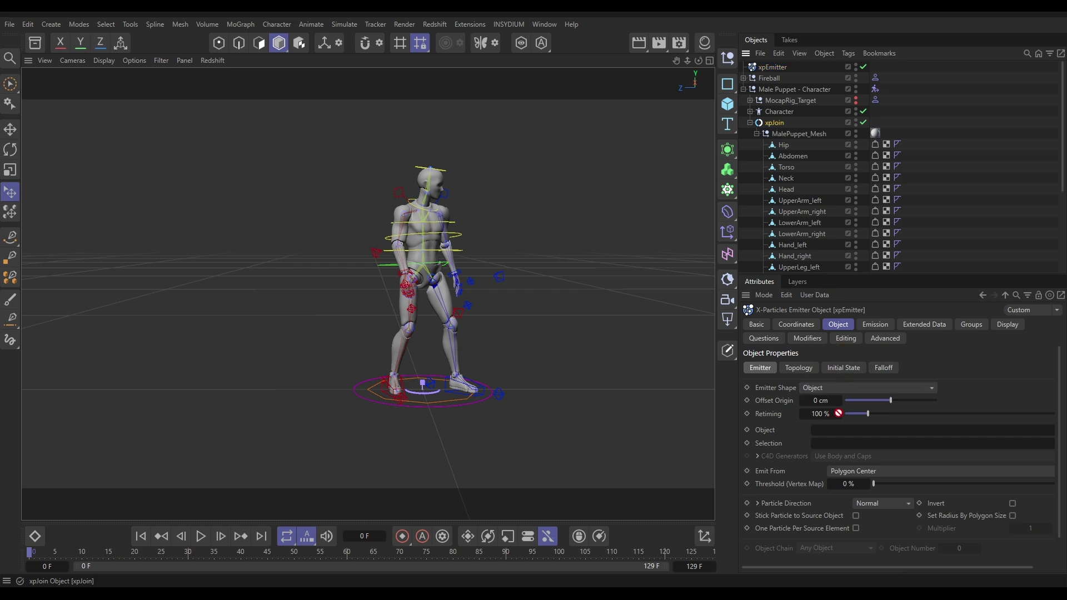
{"action": "left_click_drag", "start_coordinate": [839, 413], "coordinate": [838, 434]}
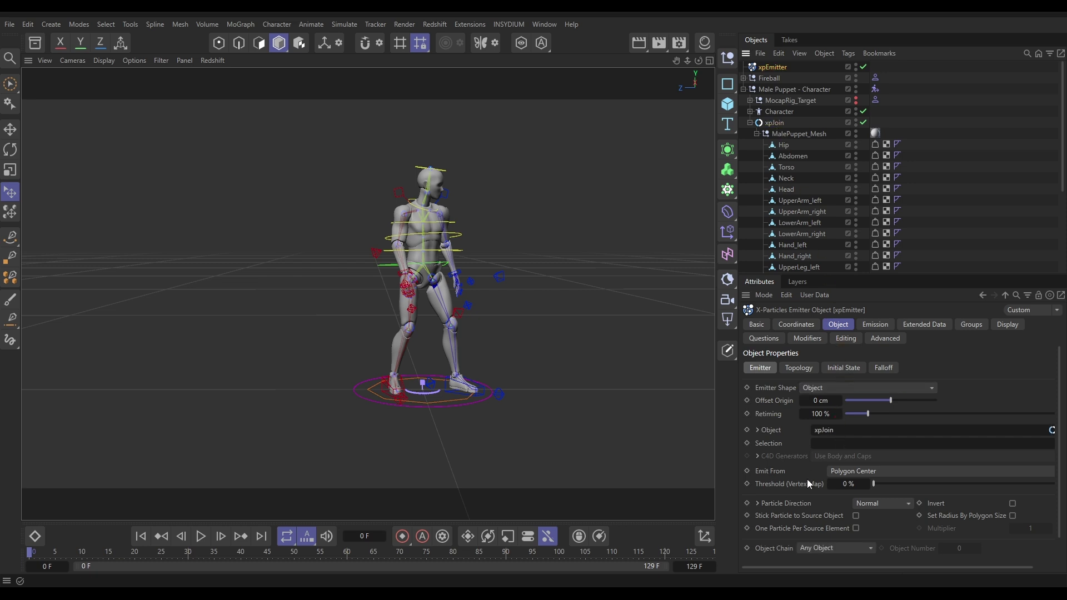
{"action": "left_click", "coordinate": [863, 470]}
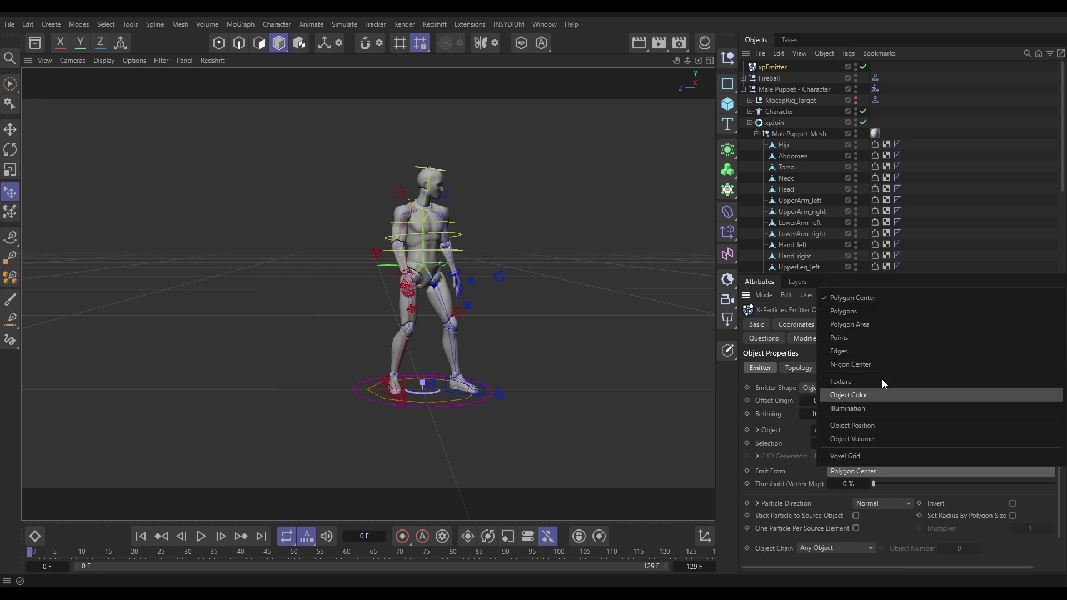
{"action": "left_click", "coordinate": [874, 324]}
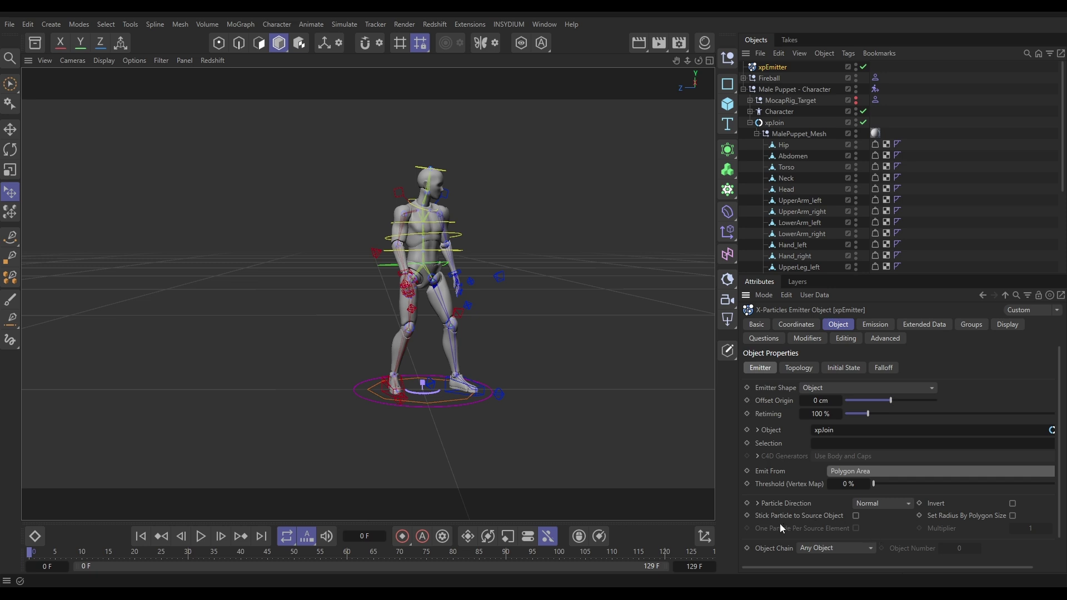
{"action": "left_click", "coordinate": [856, 516]}
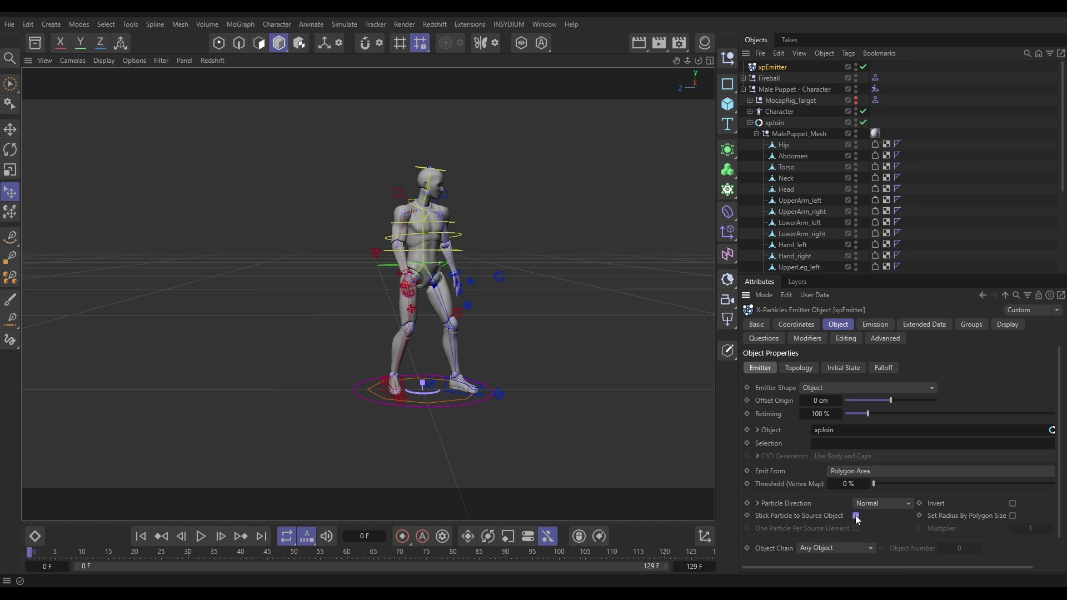
Step: Set the emission mode to a single Shot with a Shot Count of 3000
{"action": "left_click", "coordinate": [877, 328]}
{"action": "left_click", "coordinate": [821, 407]}
{"action": "left_click", "coordinate": [828, 446]}
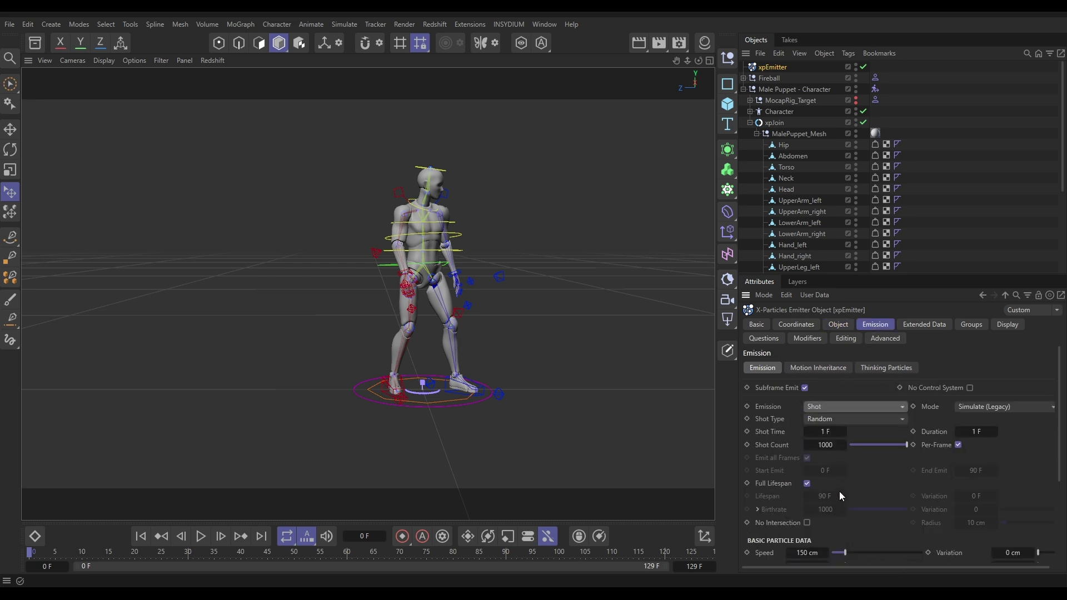
{"action": "left_click", "coordinate": [826, 445]}
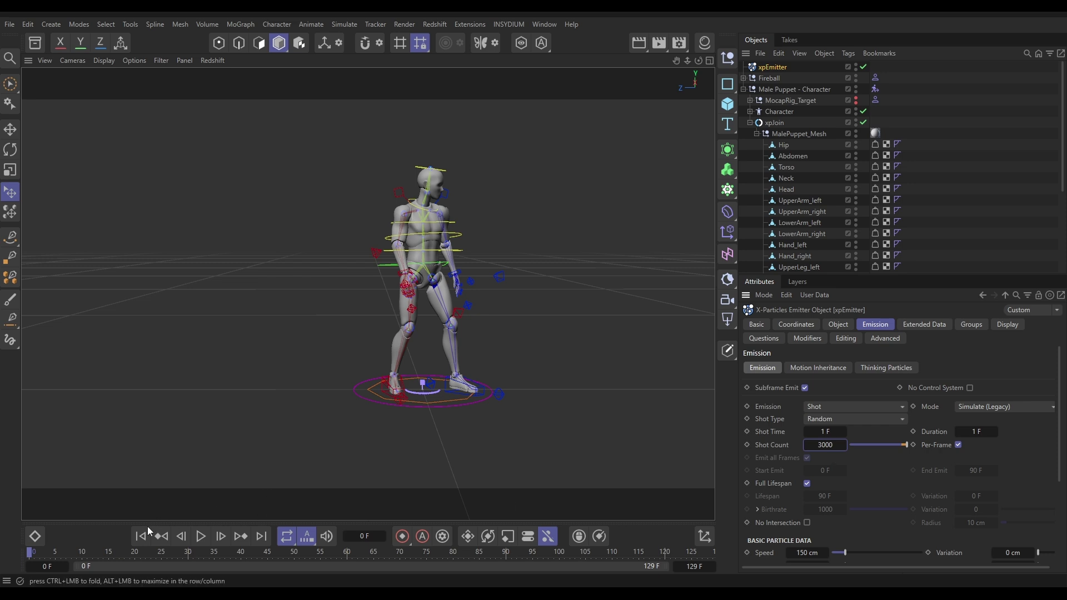
{"action": "key", "text": "Return"}
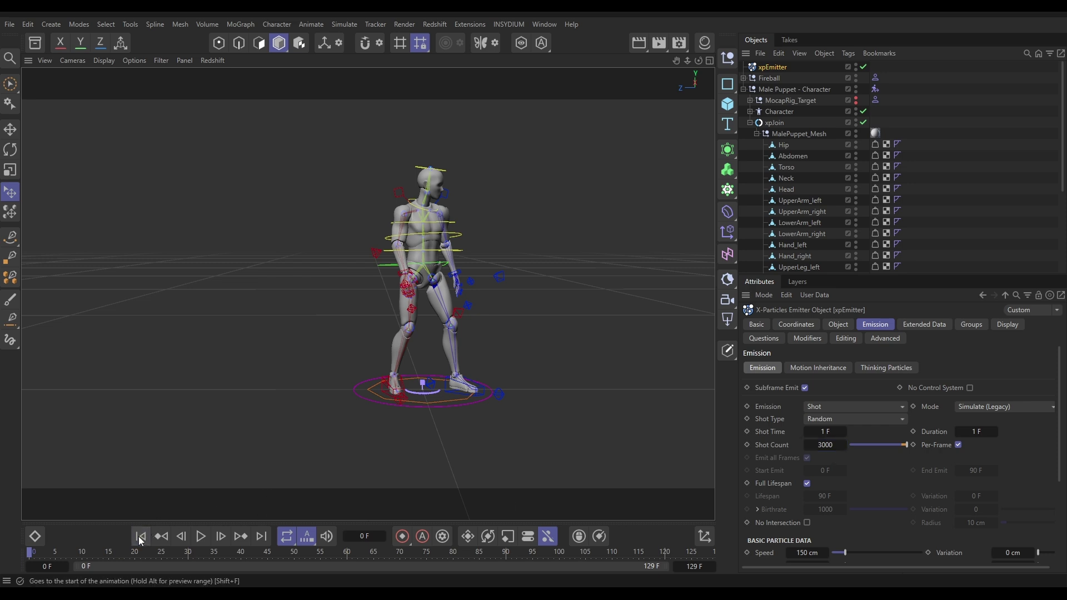
{"action": "left_click", "coordinate": [200, 536]}
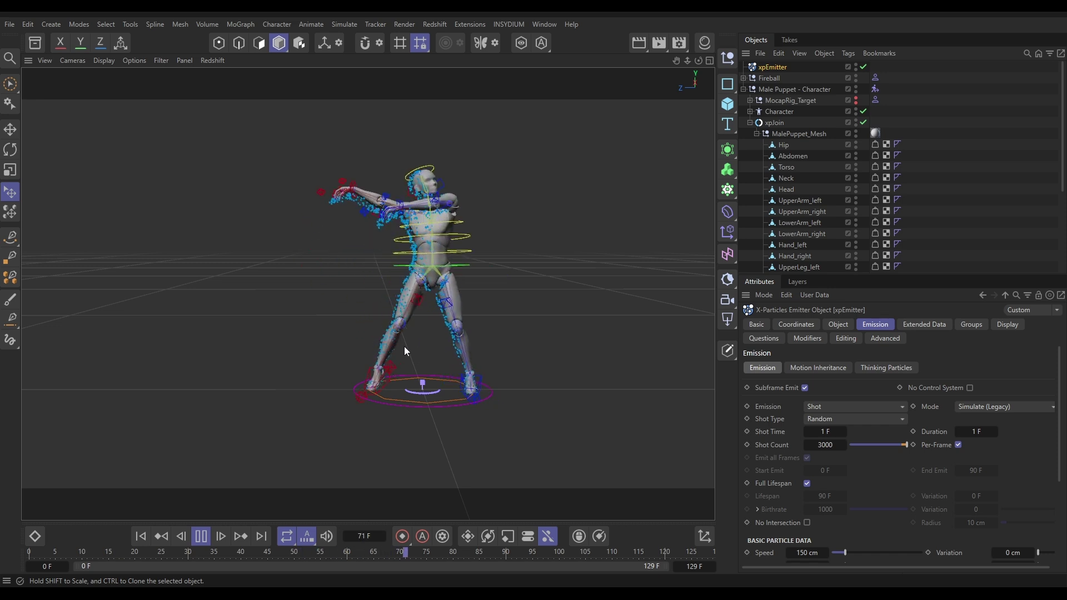
{"action": "left_click", "coordinate": [203, 539]}
{"action": "scroll", "coordinate": [472, 218], "scroll_direction": "up", "scroll_amount": 5}
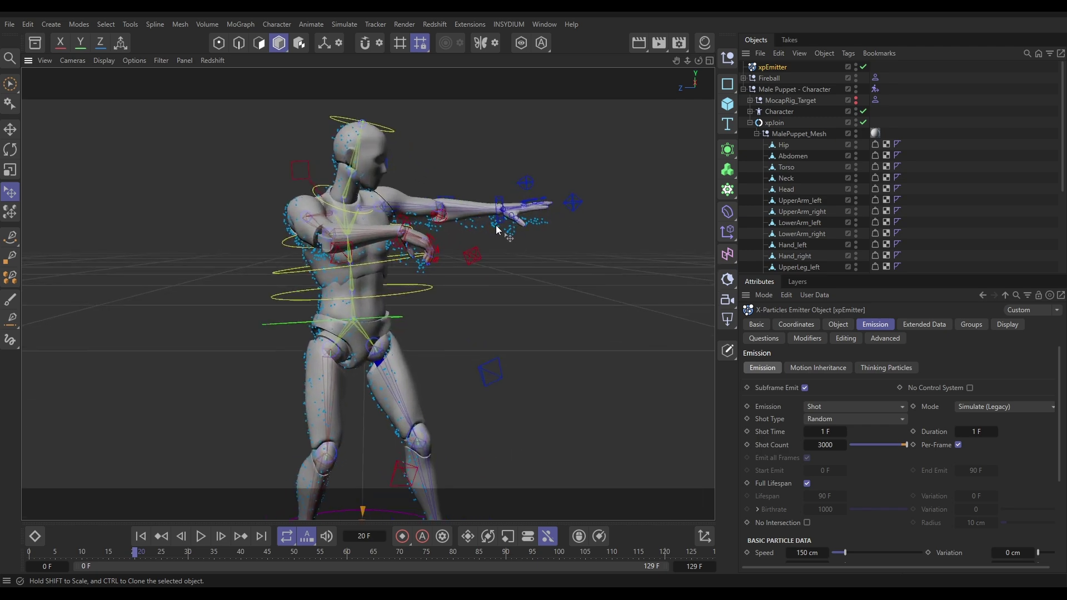
{"action": "left_click", "coordinate": [201, 537]}
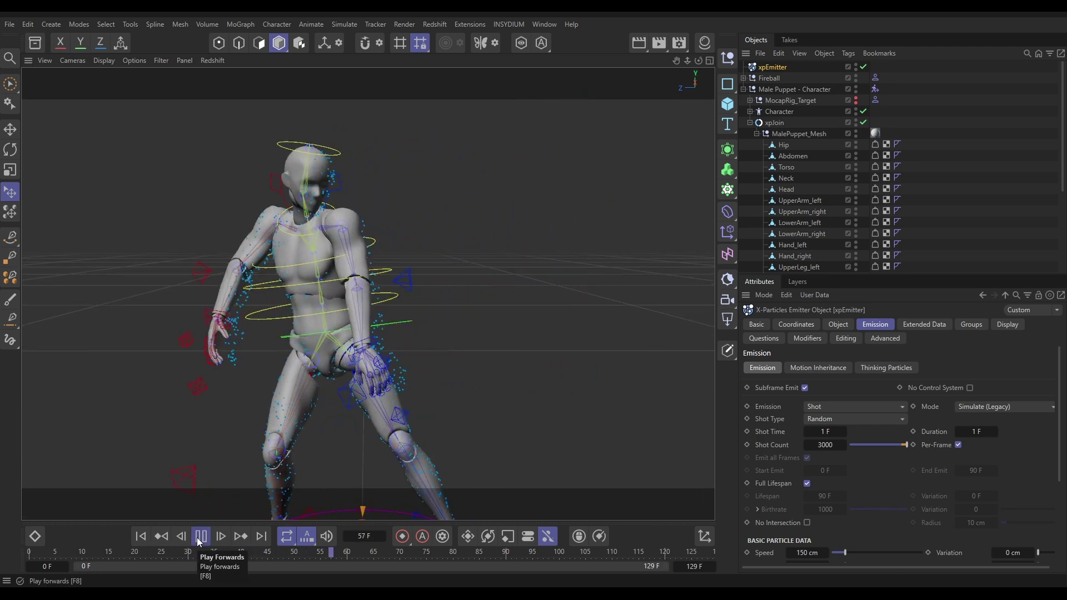
{"action": "left_click", "coordinate": [200, 538]}
{"action": "scroll", "coordinate": [364, 224], "scroll_direction": "down", "scroll_amount": 5}
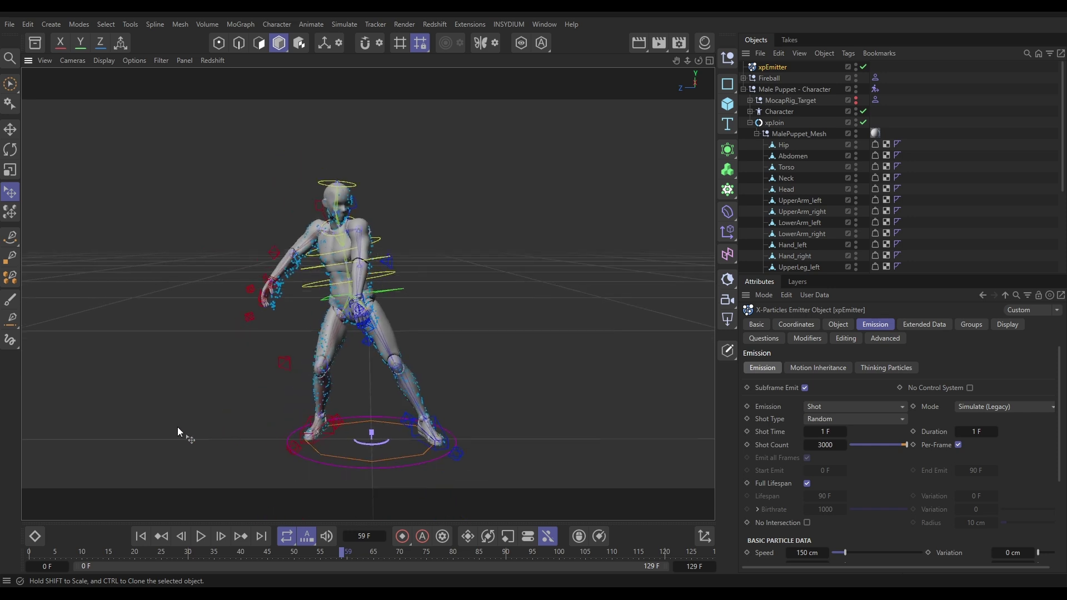
{"action": "left_click", "coordinate": [141, 536]}
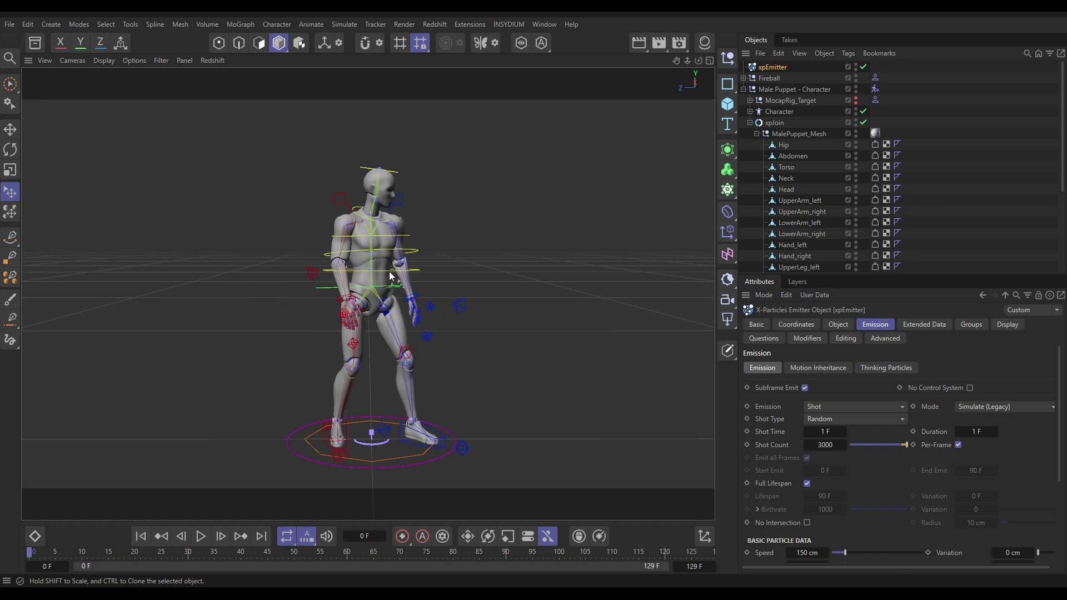
{"action": "scroll", "coordinate": [390, 276], "scroll_direction": "down", "scroll_amount": 3}
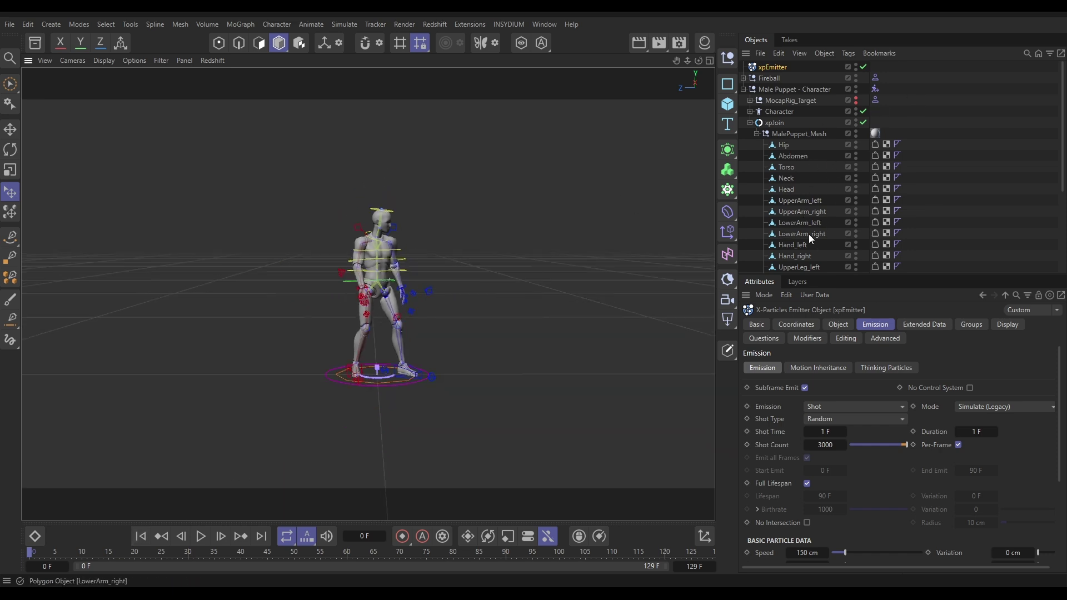
{"action": "scroll", "coordinate": [809, 235], "scroll_direction": "down", "scroll_amount": 3}
Step: Bake the xpJoin object as Alembic and save the export file
{"action": "scroll", "coordinate": [813, 207], "scroll_direction": "up", "scroll_amount": 3}
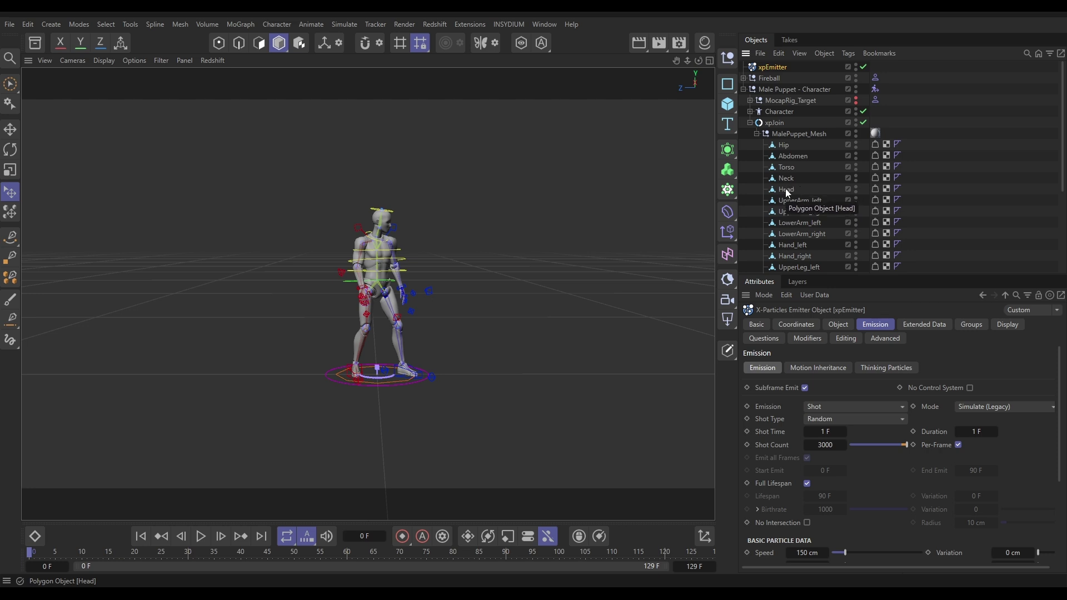
{"action": "left_click", "coordinate": [750, 122]}
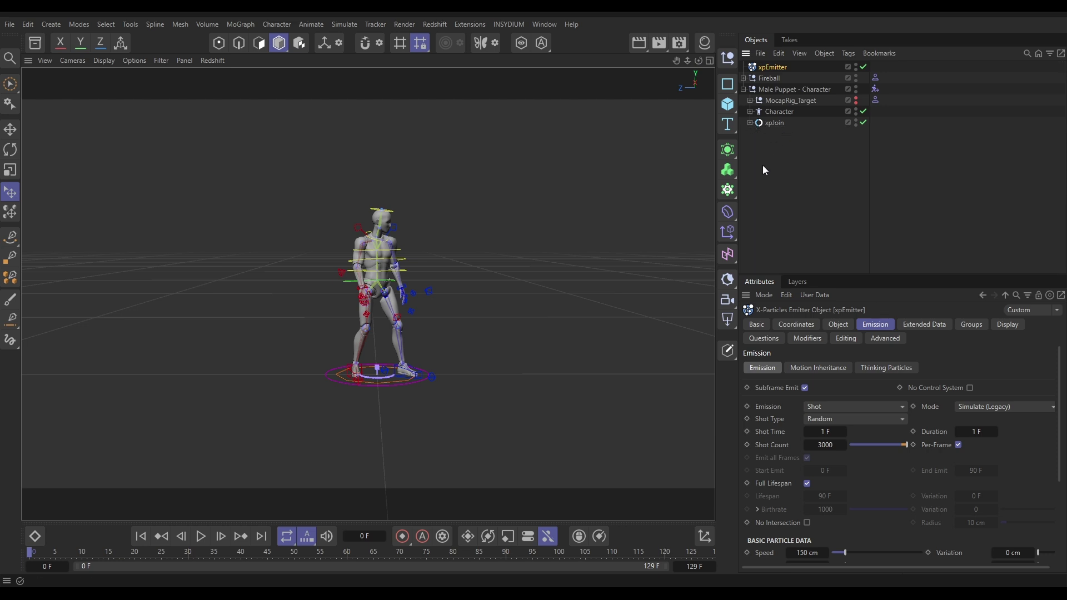
{"action": "right_click", "coordinate": [775, 125]}
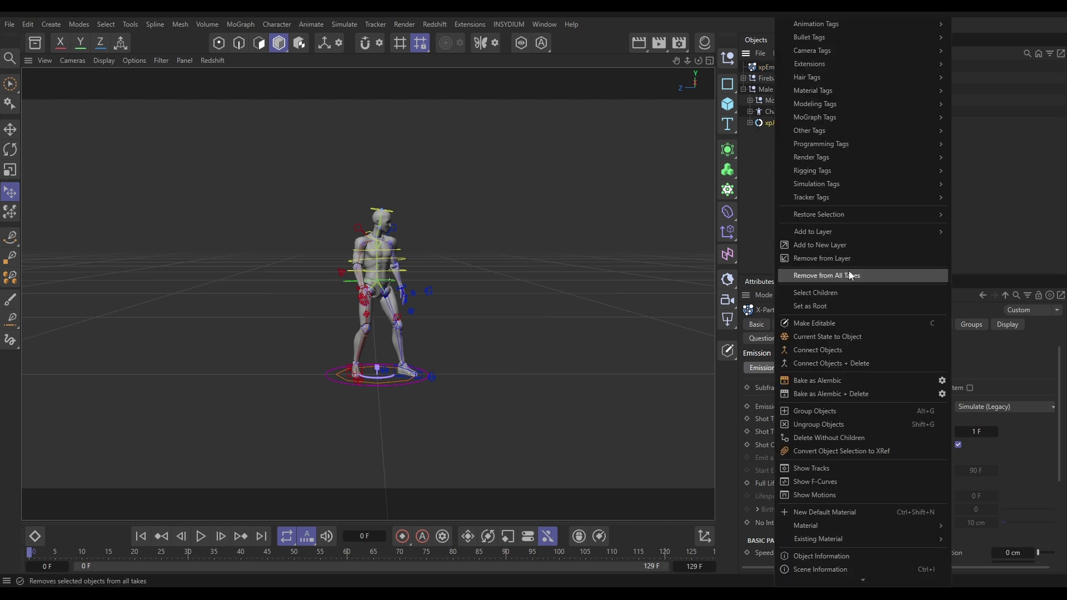
{"action": "left_click", "coordinate": [819, 380]}
{"action": "left_click", "coordinate": [582, 378]}
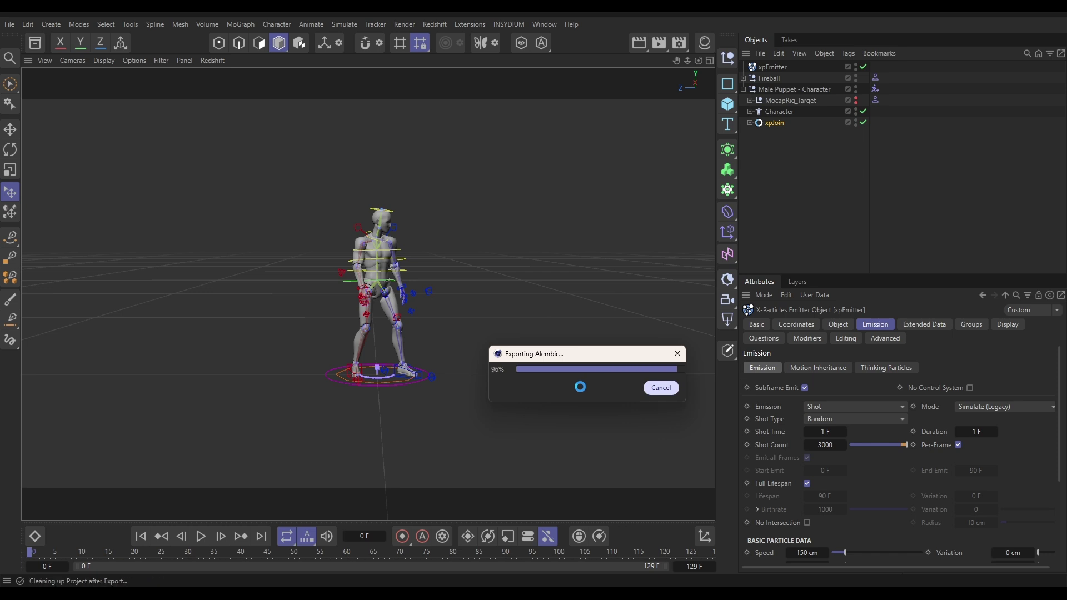
Step: Delete Fireball, the Male Puppet rig and the original xpJoin from the scene
{"action": "left_click", "coordinate": [776, 78]}
{"action": "left_click", "coordinate": [781, 122], "text": "shift"}
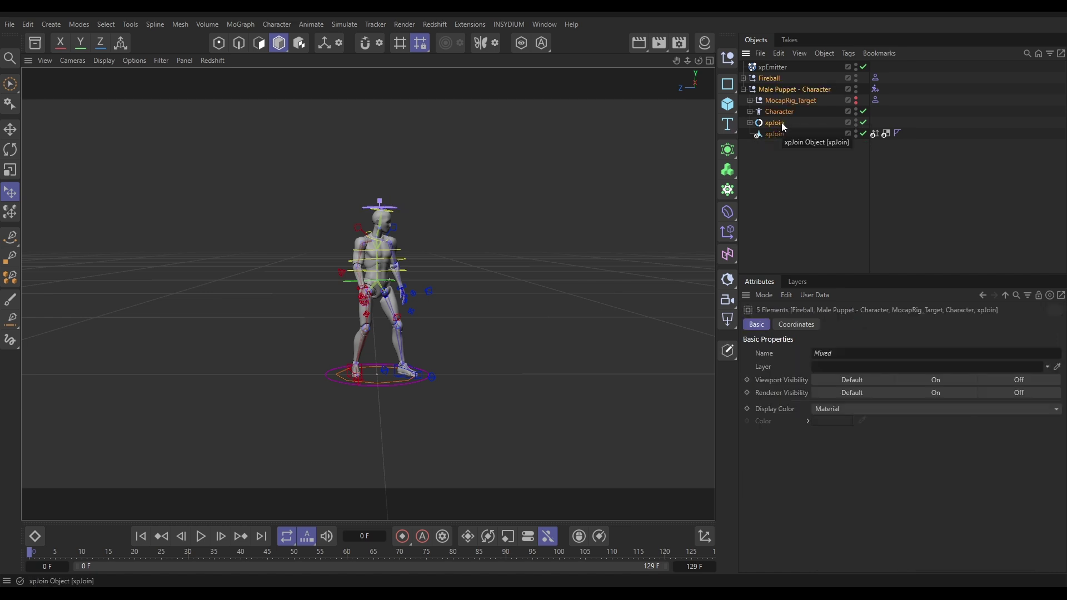
{"action": "key", "text": "Delete"}
{"action": "key", "text": "ctrl+z"}
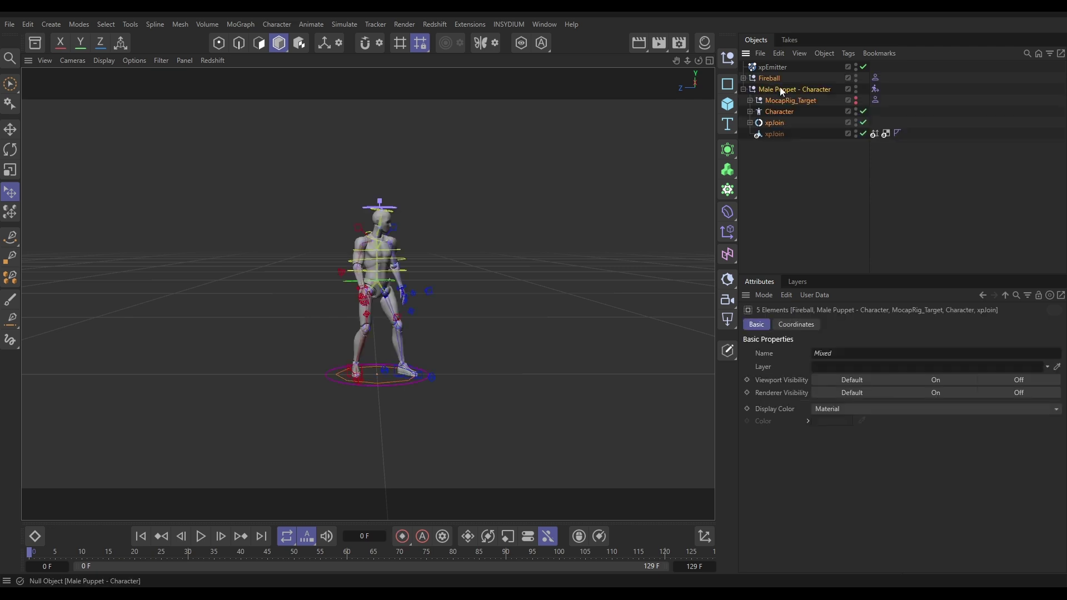
{"action": "left_click", "coordinate": [770, 67]}
{"action": "left_click", "coordinate": [778, 132]}
{"action": "left_click", "coordinate": [770, 78]}
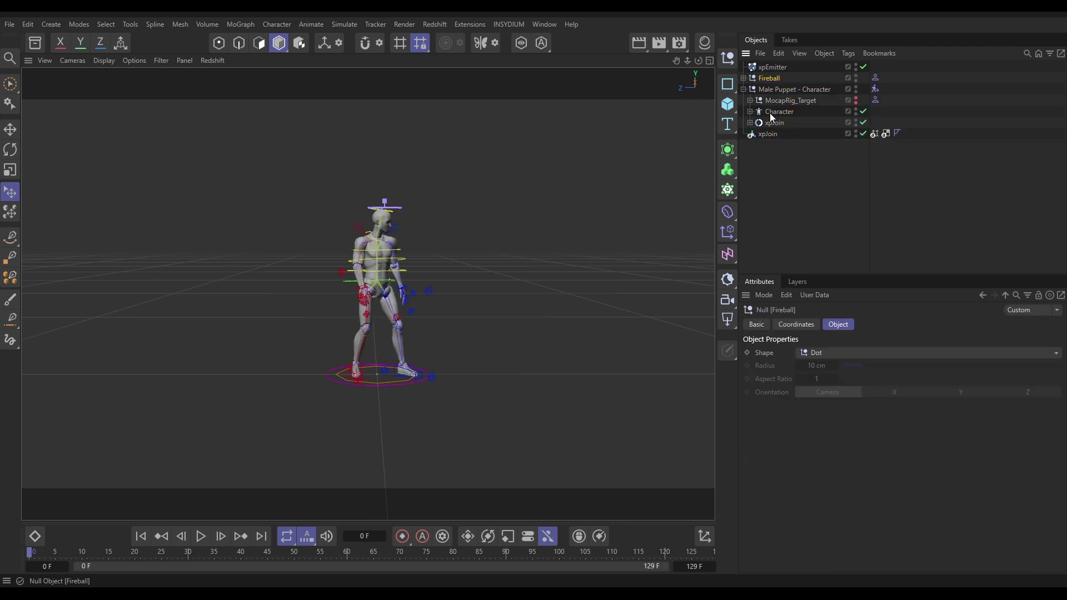
{"action": "left_click", "coordinate": [768, 123], "text": "shift"}
{"action": "key", "text": "Delete"}
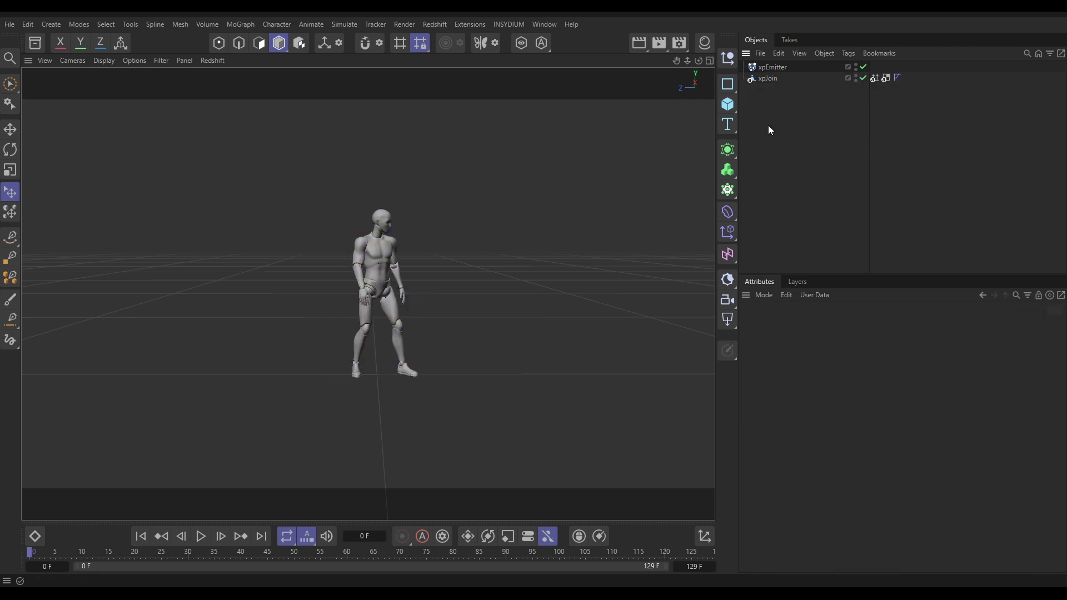
Step: Play the timeline to check the Alembic xpJoin still animates, then select xpEmitter
{"action": "left_click", "coordinate": [762, 76]}
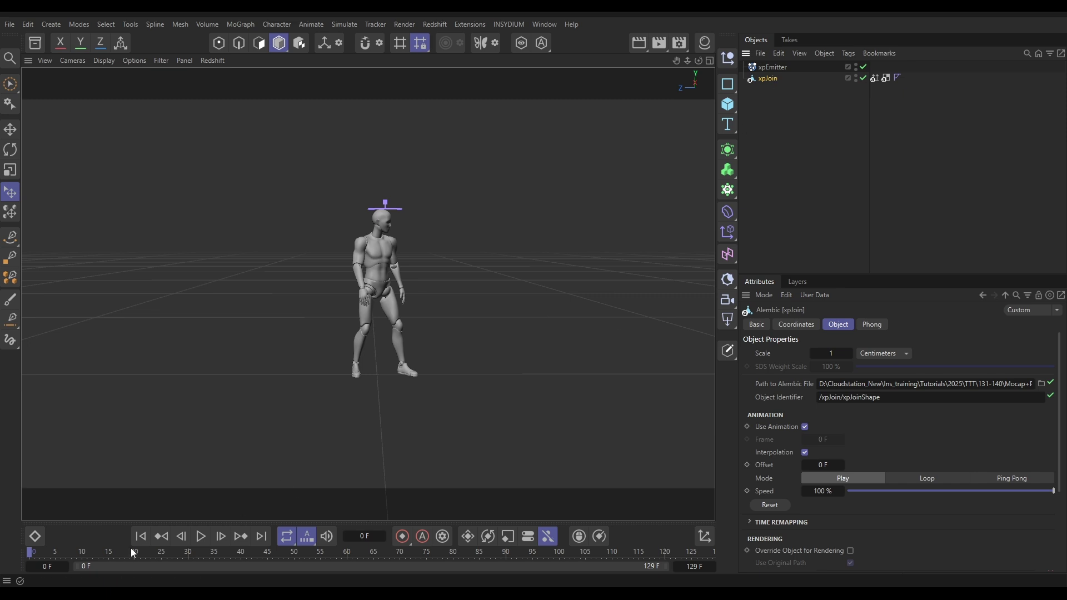
{"action": "left_click", "coordinate": [198, 541]}
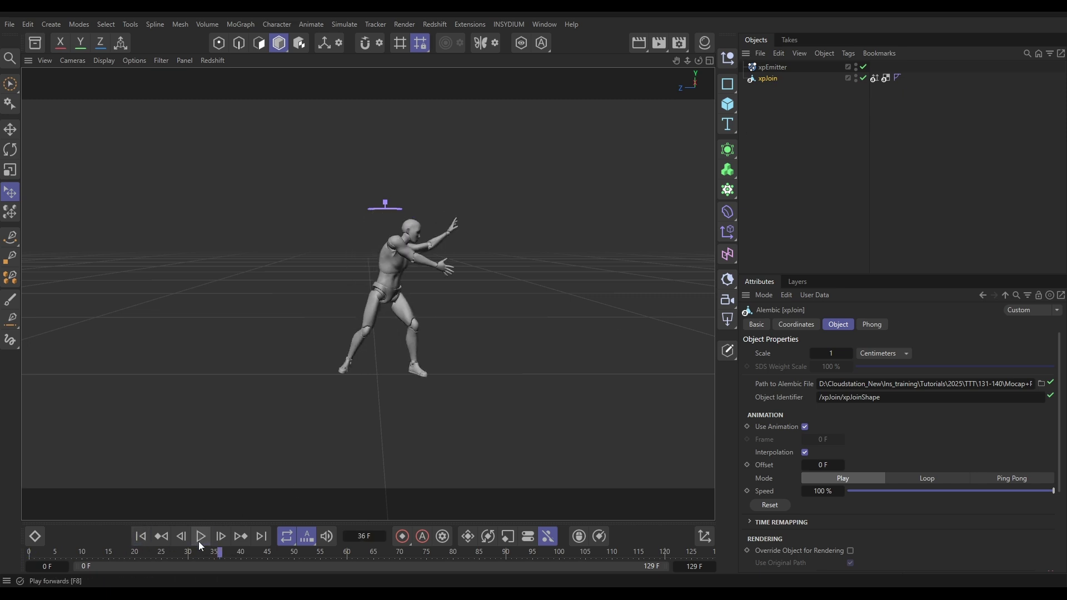
{"action": "left_click", "coordinate": [200, 536]}
{"action": "left_click", "coordinate": [768, 69]}
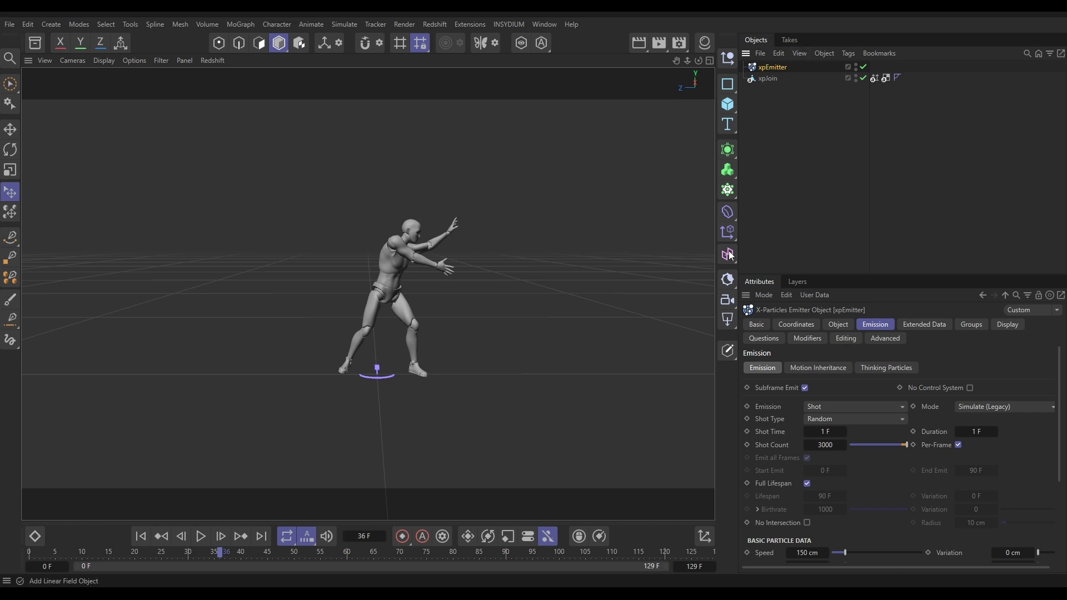
Step: Link the Alembic xpJoin as xpEmitter's source object and preview the particles from frame 0
{"action": "left_click", "coordinate": [839, 325]}
{"action": "left_click_drag", "start_coordinate": [768, 79], "coordinate": [824, 431]}
{"action": "left_click", "coordinate": [140, 536]}
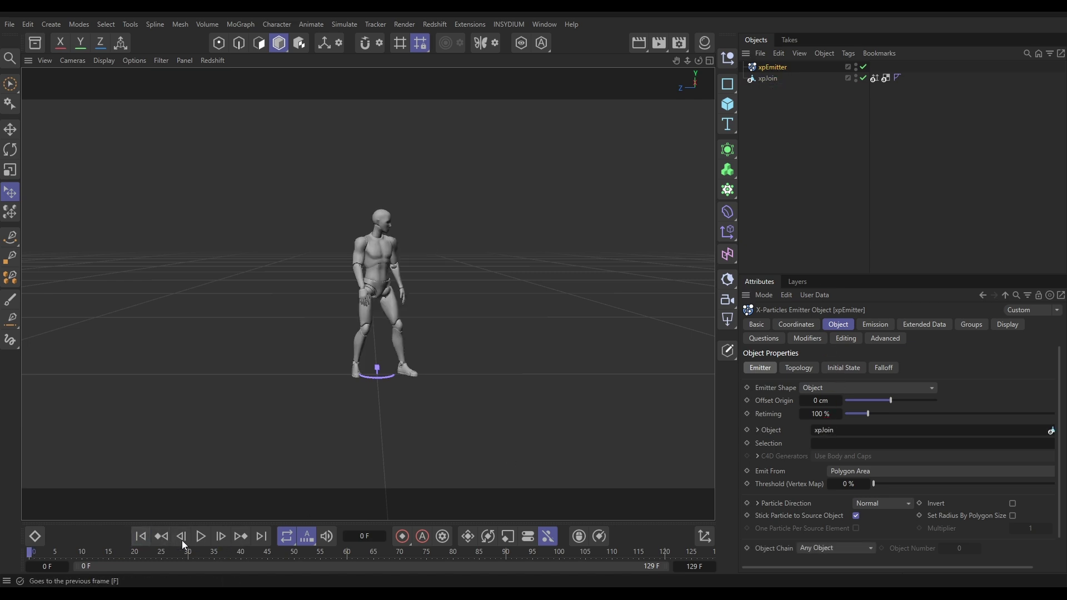
{"action": "left_click", "coordinate": [201, 536]}
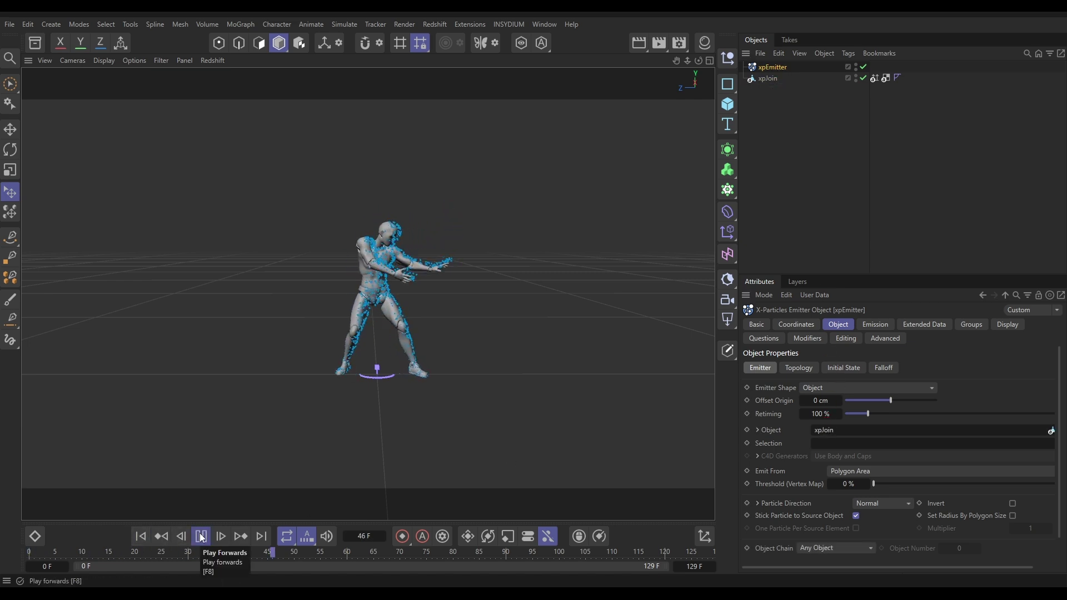
{"action": "left_click", "coordinate": [193, 536]}
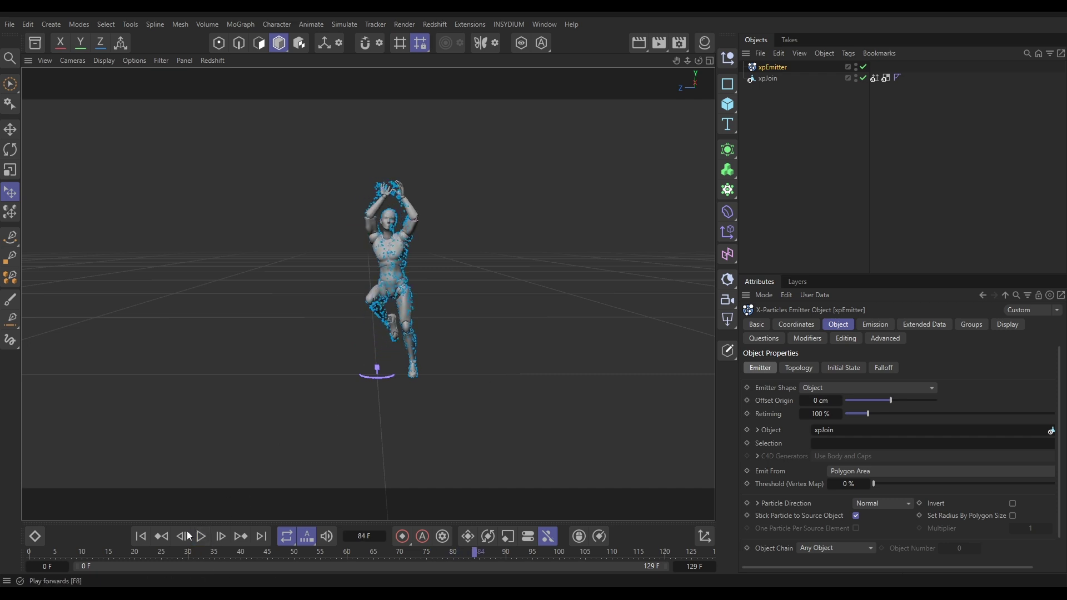
{"action": "left_click", "coordinate": [140, 536]}
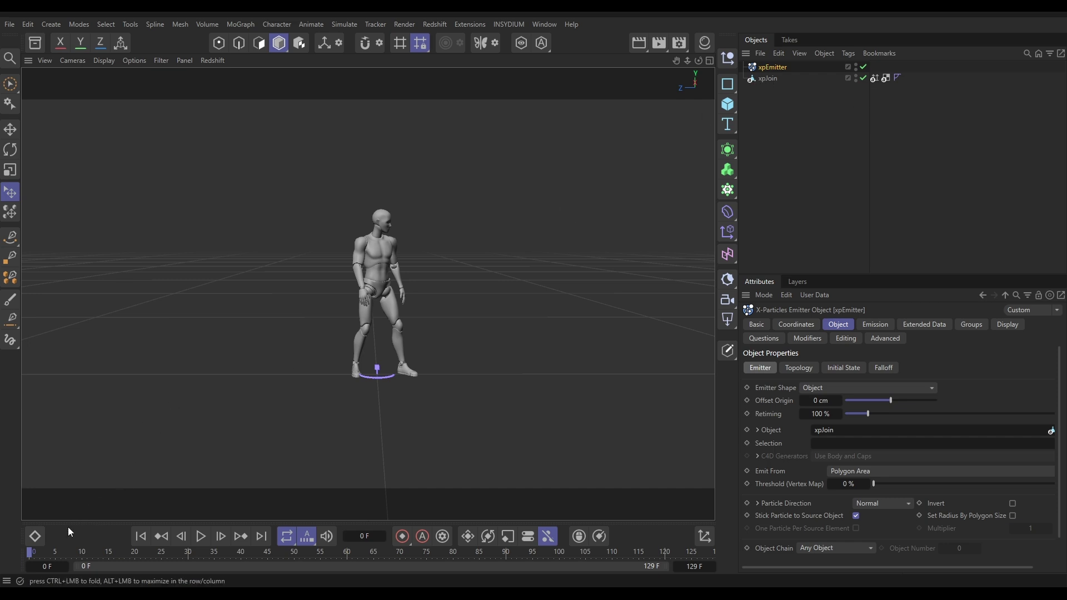
Step: Add xpJoin to an enlarged Dope Sheet and open Bake Objects for its track
{"action": "left_click", "coordinate": [35, 536]}
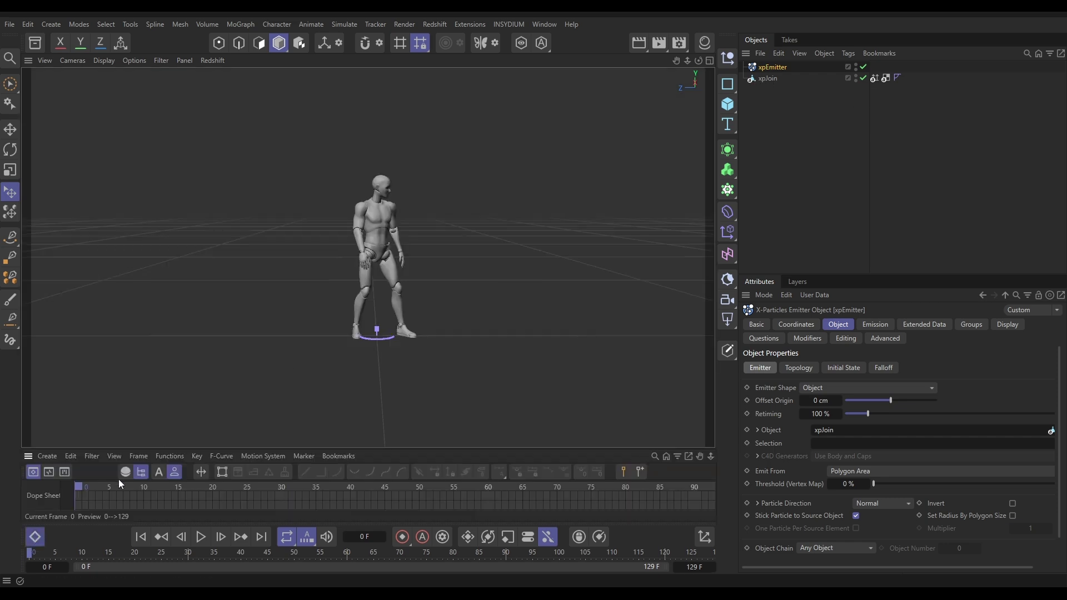
{"action": "left_click_drag", "start_coordinate": [129, 447], "coordinate": [145, 353]}
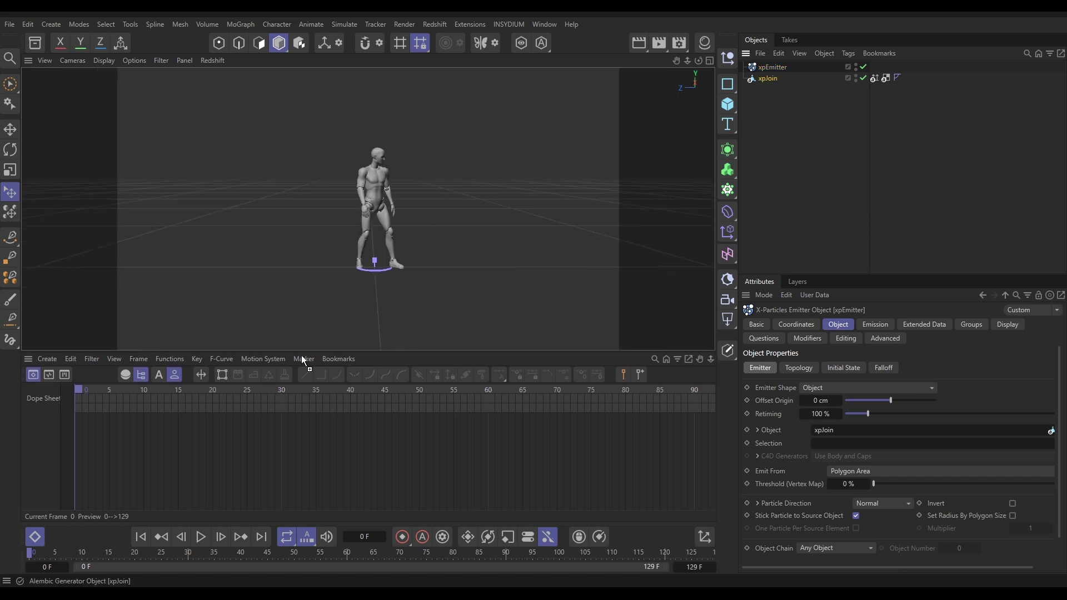
{"action": "left_click_drag", "start_coordinate": [37, 438], "coordinate": [40, 408]}
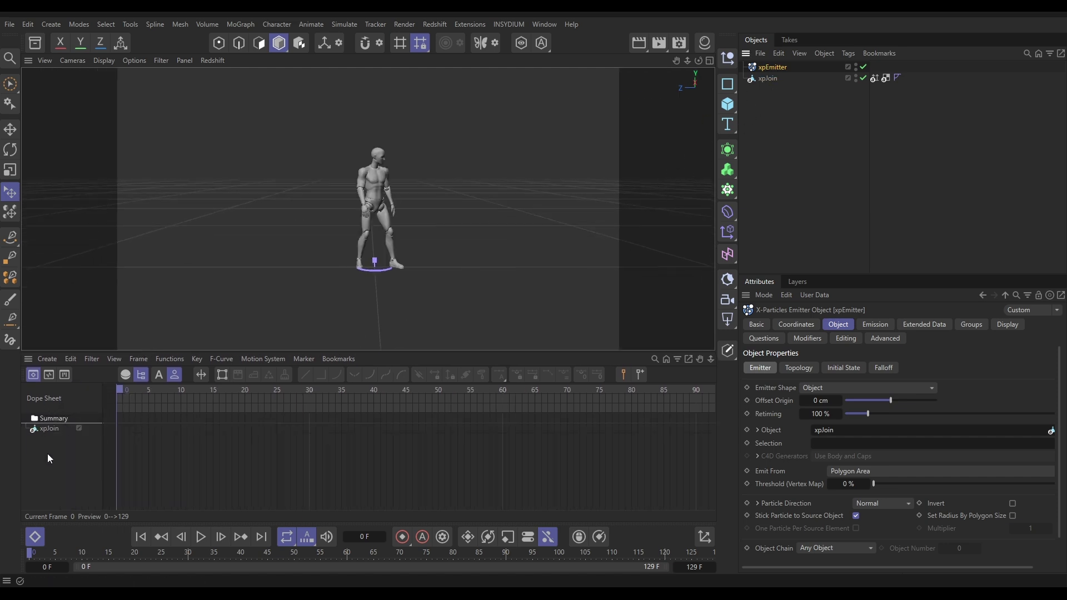
{"action": "left_click", "coordinate": [47, 427]}
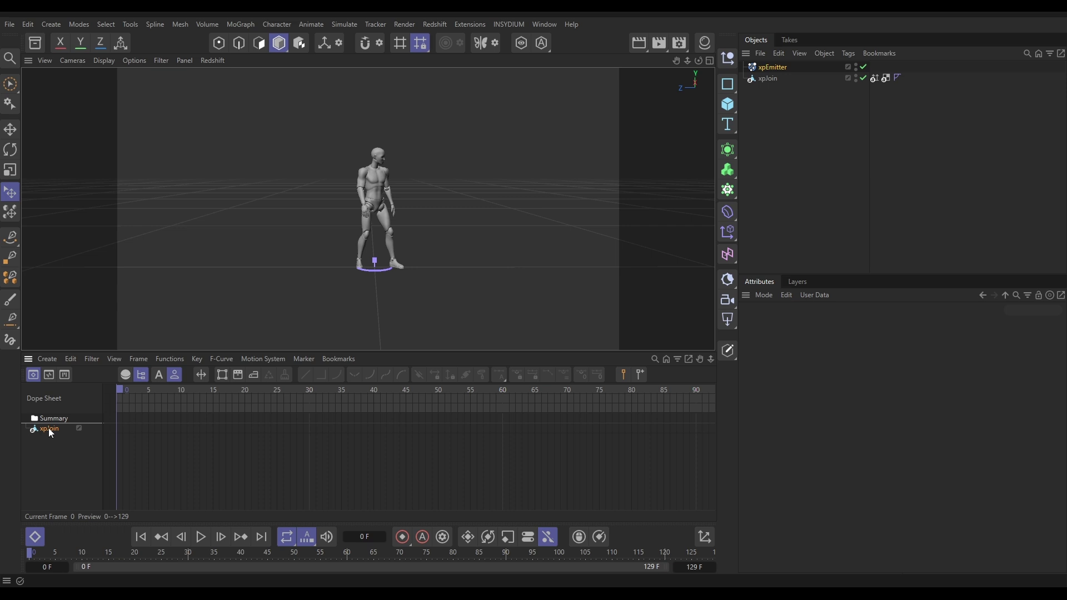
{"action": "left_click", "coordinate": [164, 360]}
{"action": "left_click", "coordinate": [194, 60]}
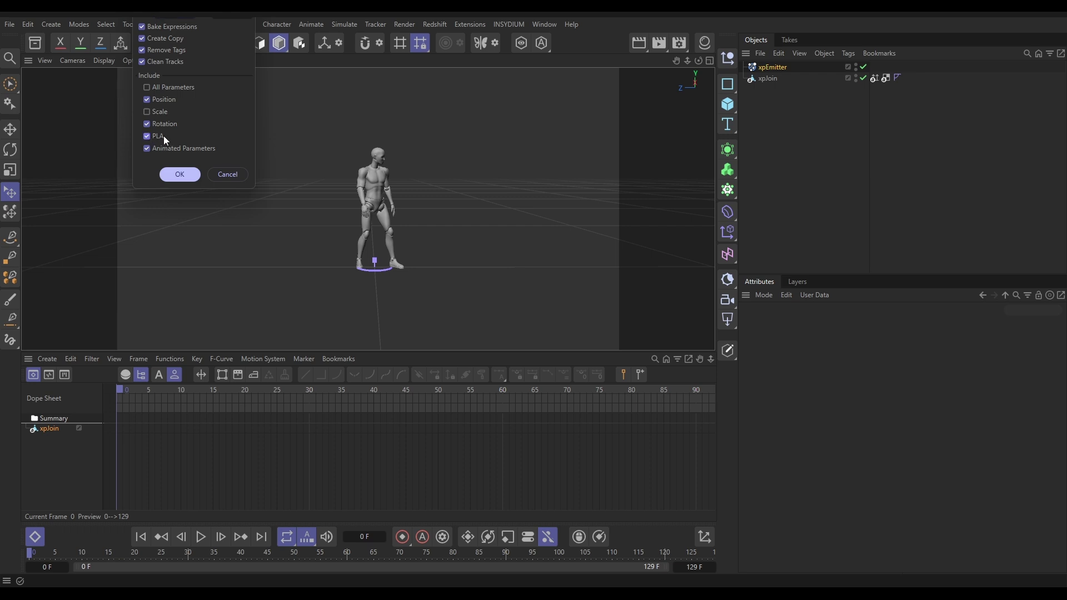
Step: Bake xpJoin with PLA into a keyframed copy and delete the original Alembic xpJoin
{"action": "left_click", "coordinate": [179, 174]}
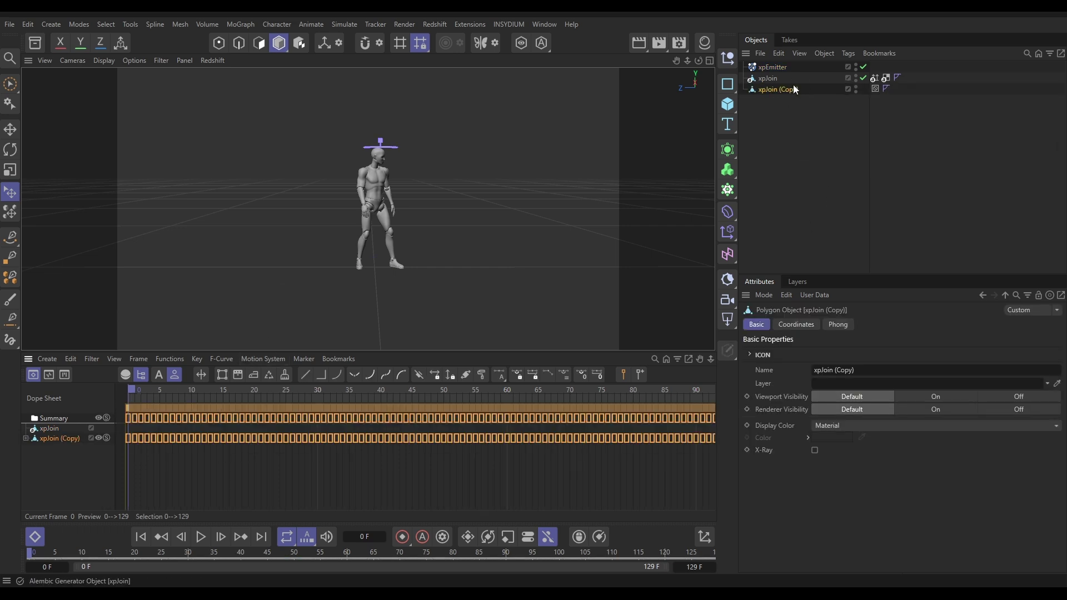
{"action": "left_click", "coordinate": [769, 78]}
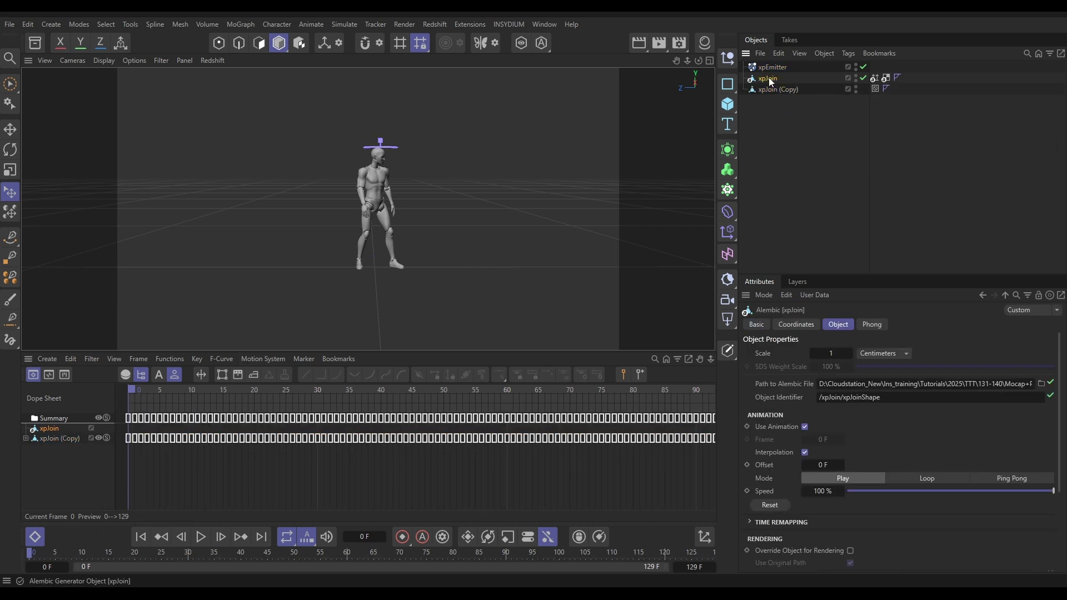
{"action": "key", "text": "Delete"}
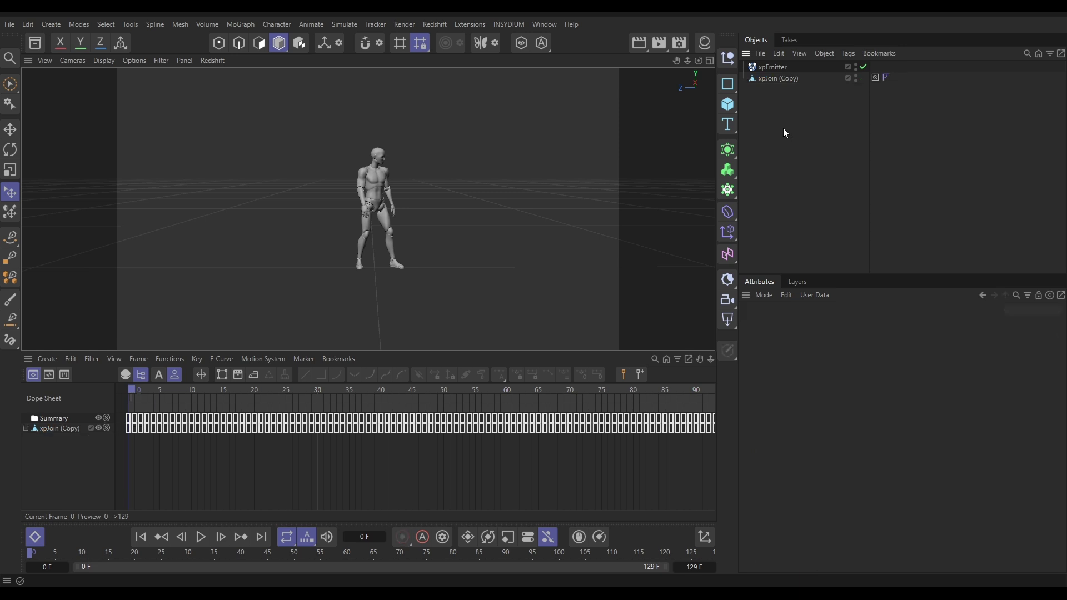
Step: Check the PLA keyframe track on xpJoin (Copy), then close the Dope Sheet
{"action": "left_click", "coordinate": [771, 80]}
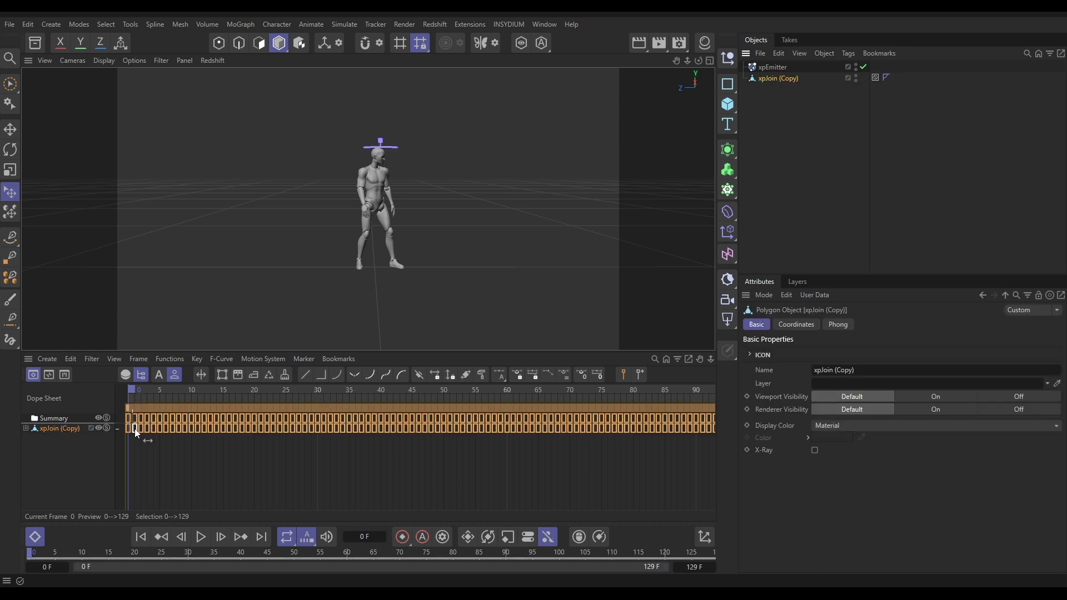
{"action": "left_click", "coordinate": [25, 428]}
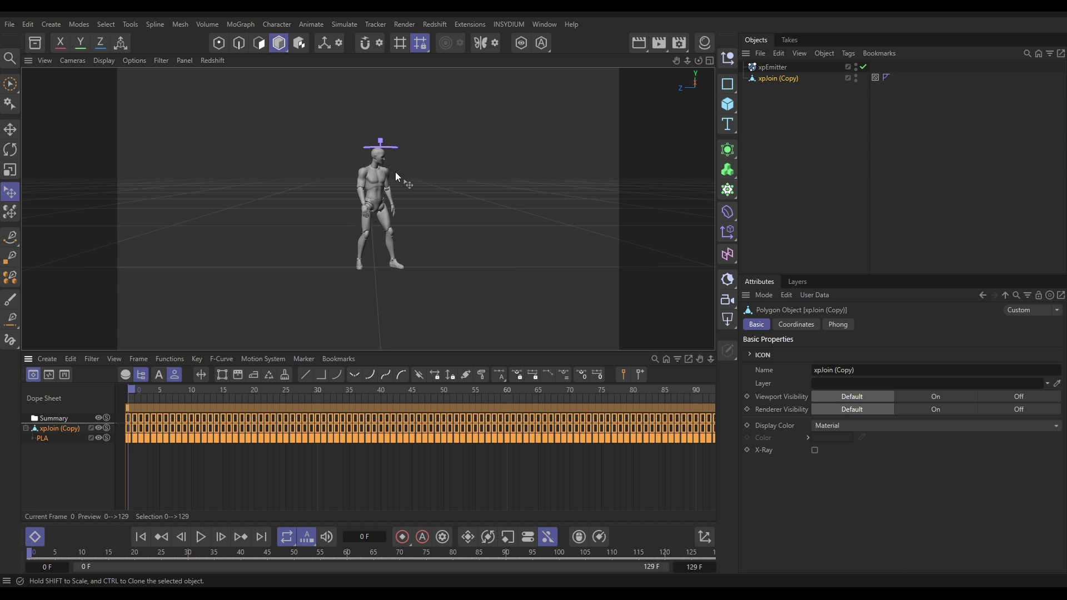
{"action": "left_click", "coordinate": [35, 537]}
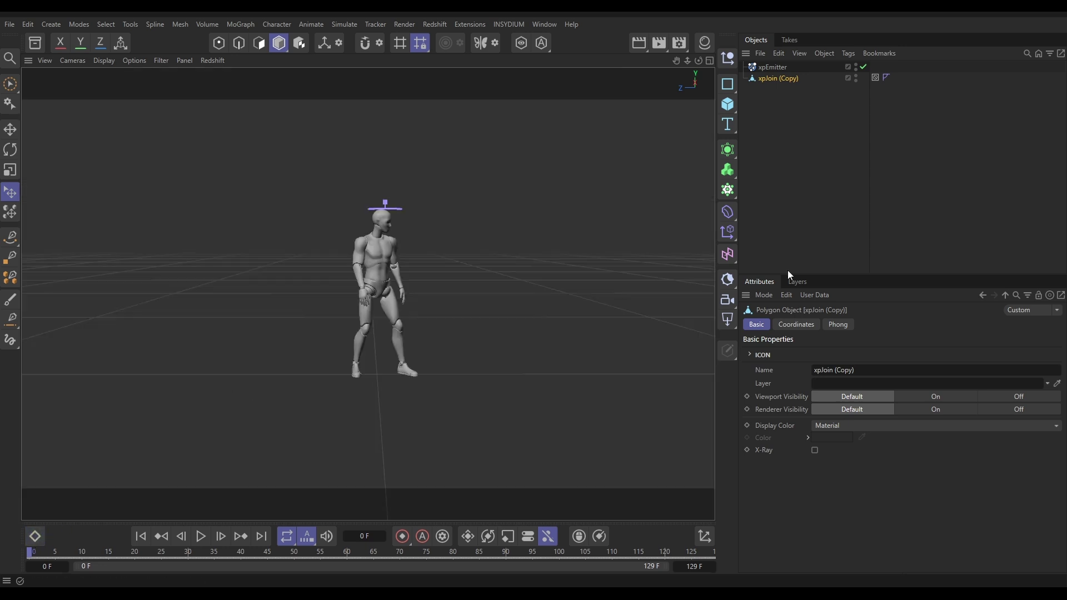
Step: Set xpJoin (Copy) as the xpEmitter's emission object, preview the particles, then return to frame 0
{"action": "left_click", "coordinate": [770, 67]}
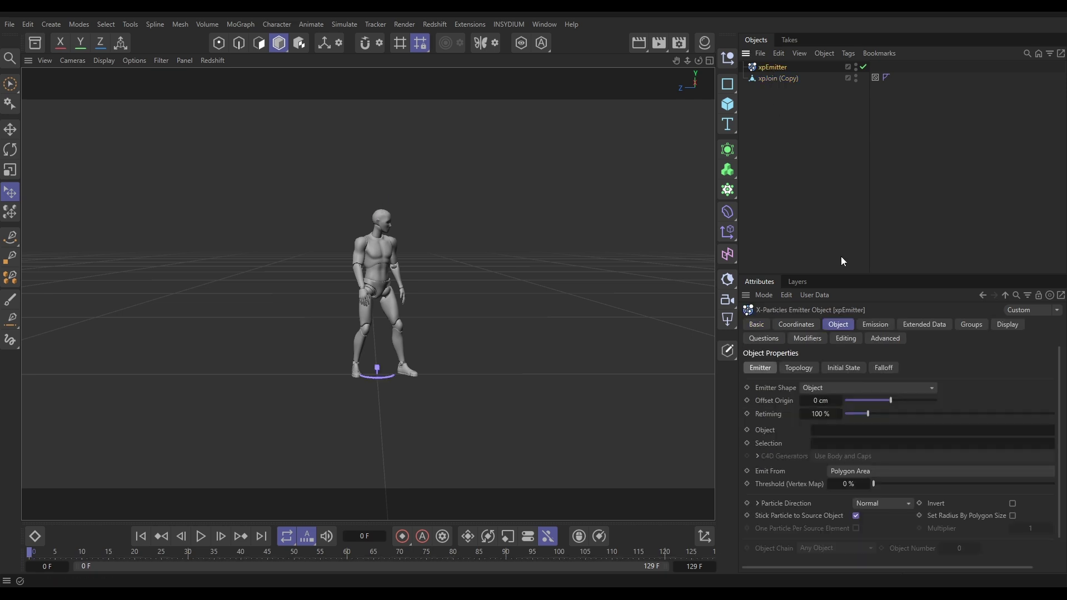
{"action": "left_click_drag", "start_coordinate": [778, 78], "coordinate": [821, 427]}
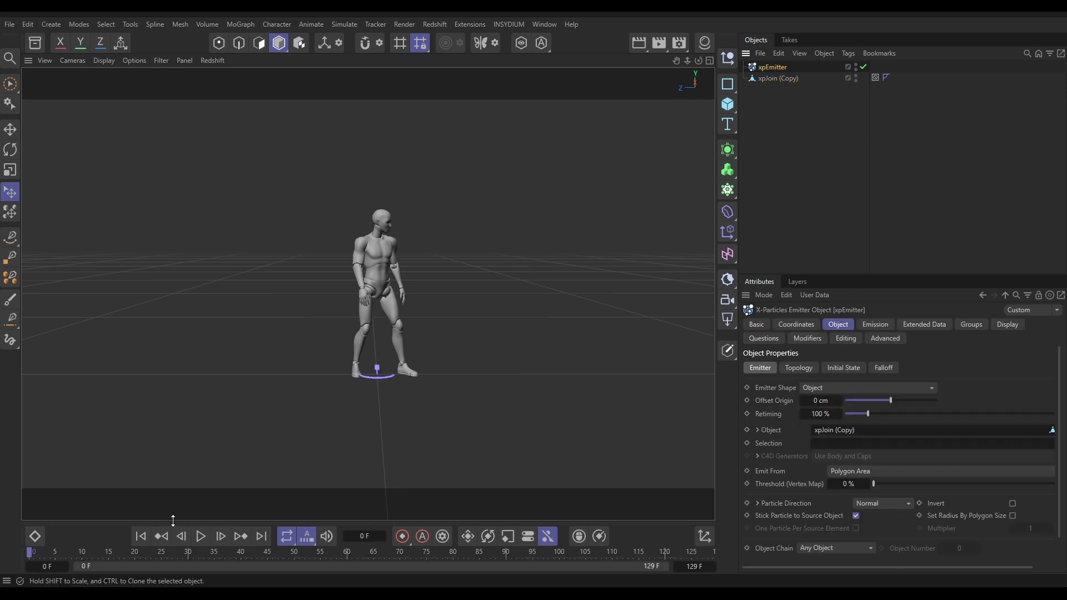
{"action": "left_click", "coordinate": [210, 539]}
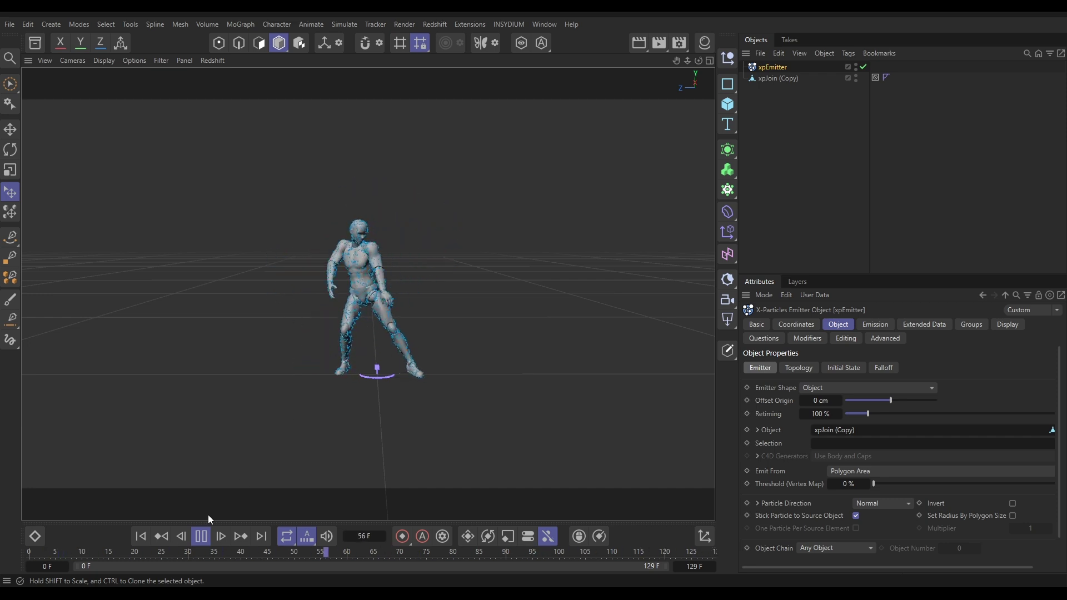
{"action": "left_click", "coordinate": [203, 537]}
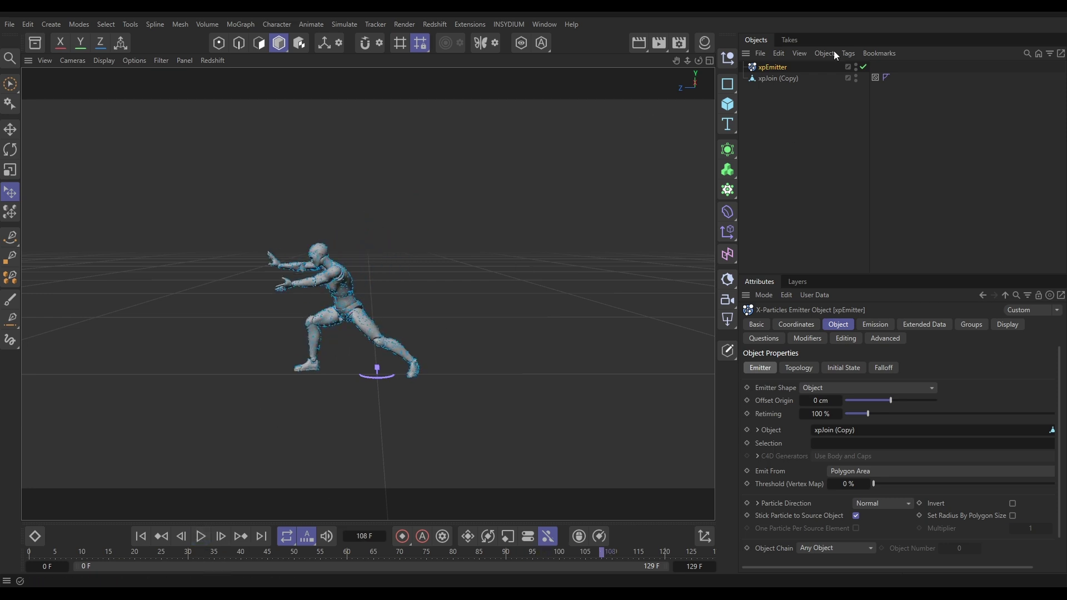
{"action": "left_click", "coordinate": [778, 78]}
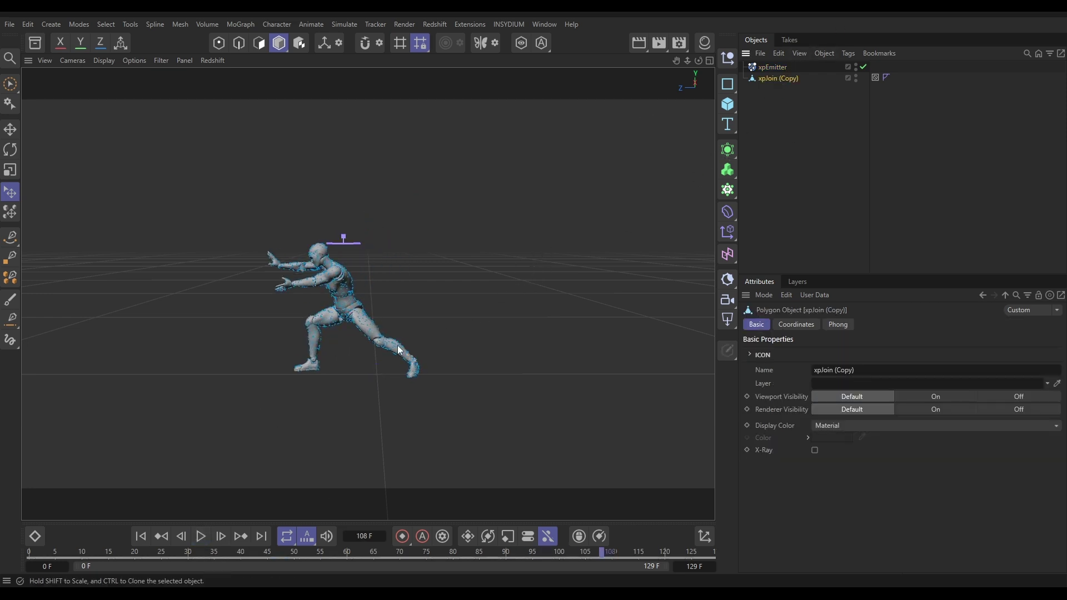
{"action": "left_click", "coordinate": [140, 536]}
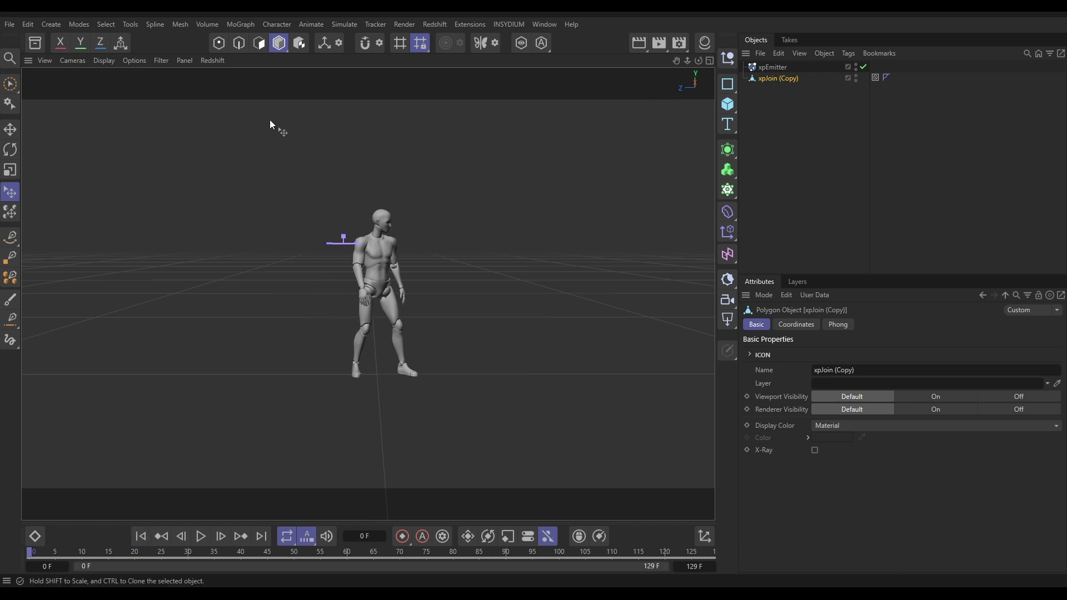
Step: In Polygon mode, fill-select the polygons of both hands on xpJoin (Copy)
{"action": "left_click", "coordinate": [259, 43]}
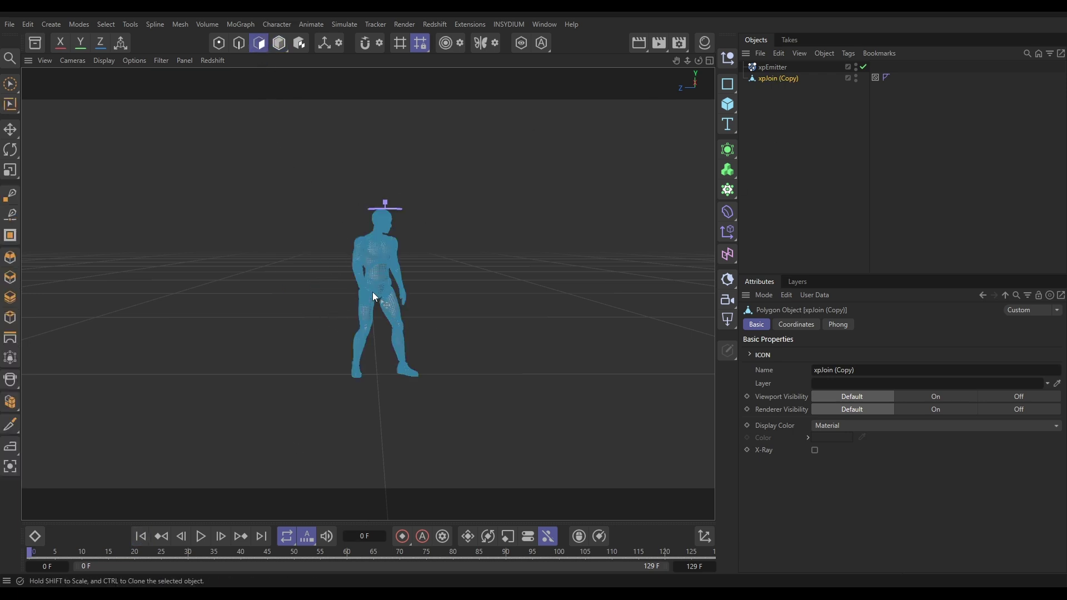
{"action": "mouse_move", "coordinate": [372, 292]}
{"action": "right_mouse_down", "text": "alt"}
{"action": "mouse_move", "coordinate": [445, 293]}
{"action": "mouse_move", "coordinate": [505, 276]}
{"action": "right_mouse_up", "text": "alt"}
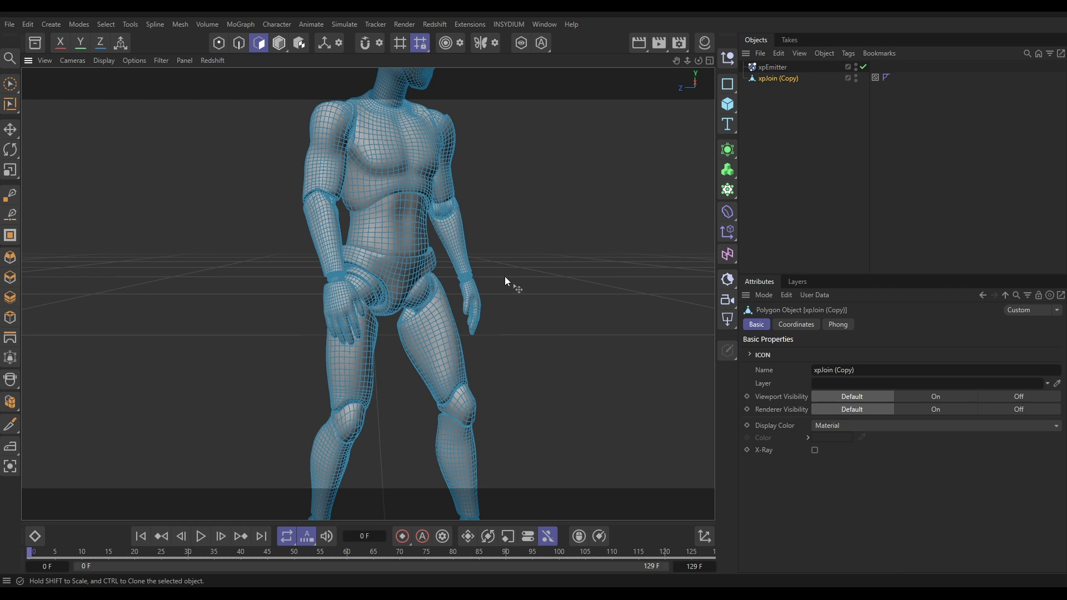
{"action": "key", "text": "u"}
{"action": "key", "text": "f"}
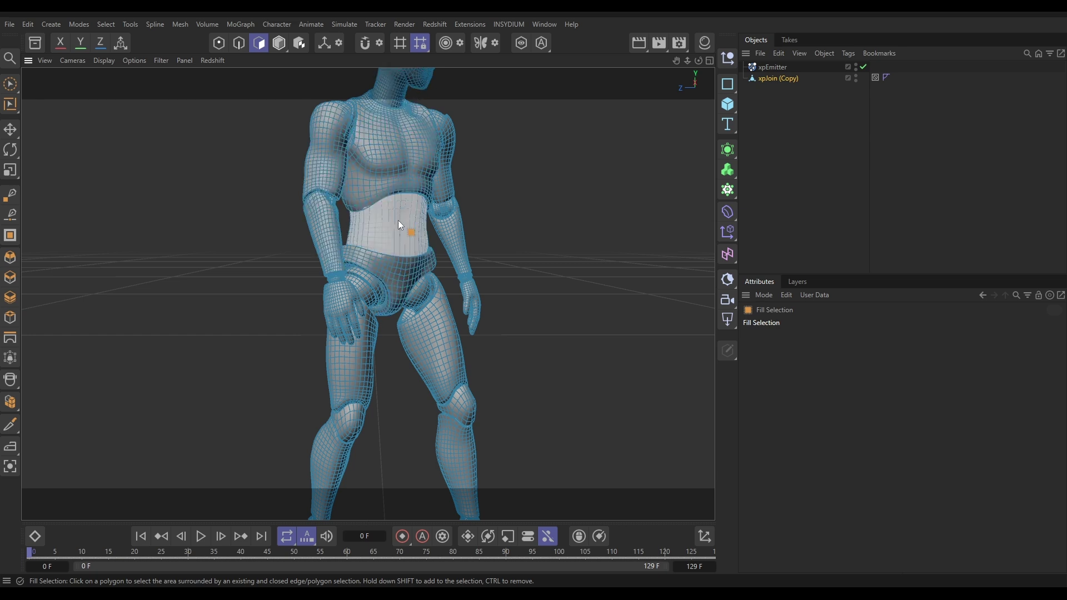
{"action": "left_click", "coordinate": [338, 305]}
{"action": "left_click", "coordinate": [476, 316], "text": "shift"}
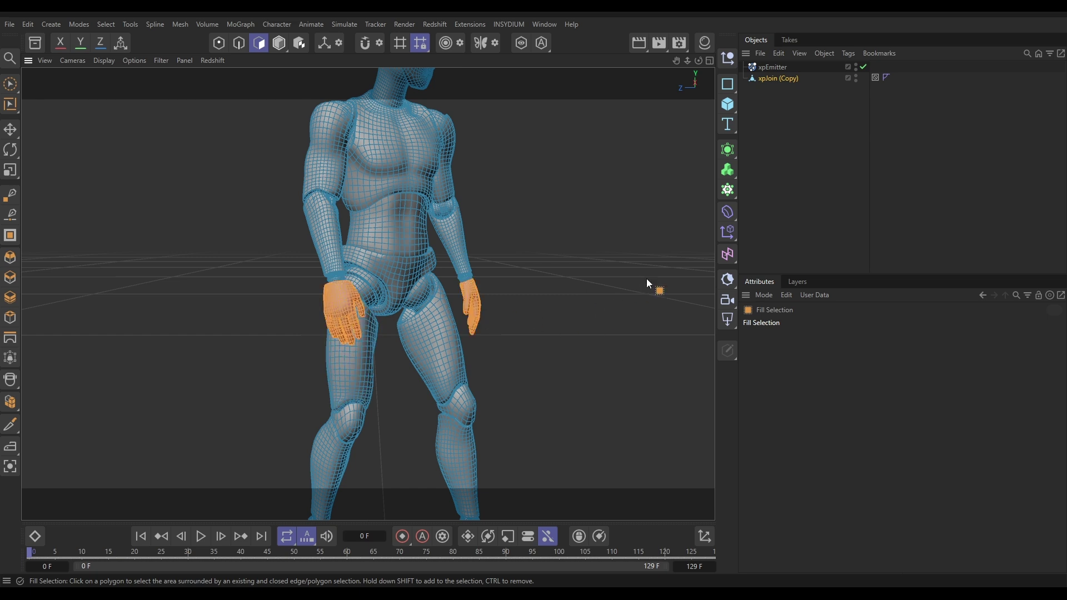
Step: Store the hand polygons as a Polygon Selection tag and return to Model mode
{"action": "left_click", "coordinate": [106, 25]}
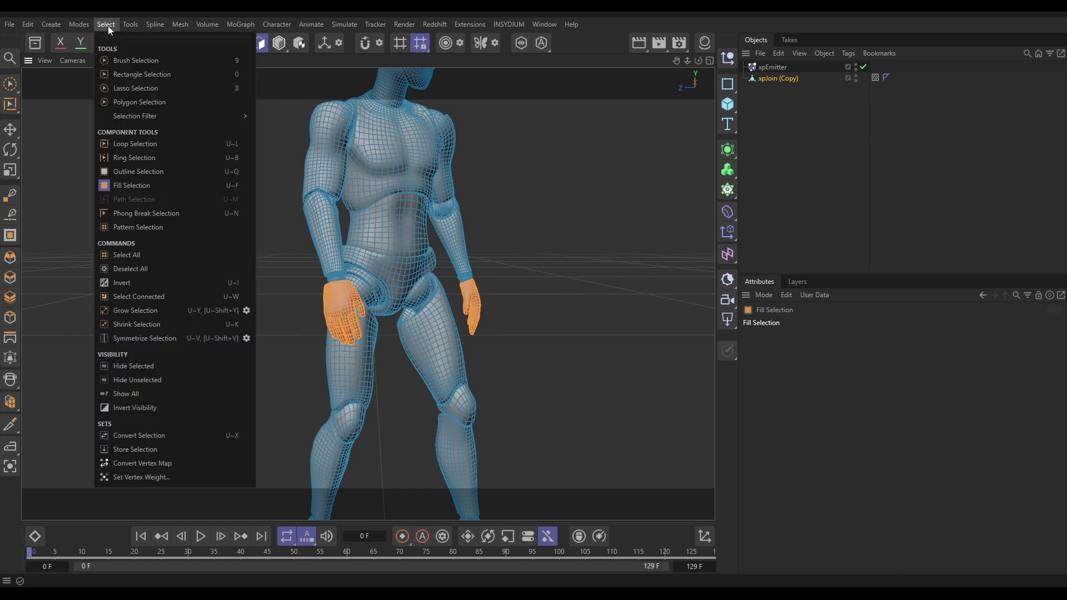
{"action": "left_click", "coordinate": [123, 448]}
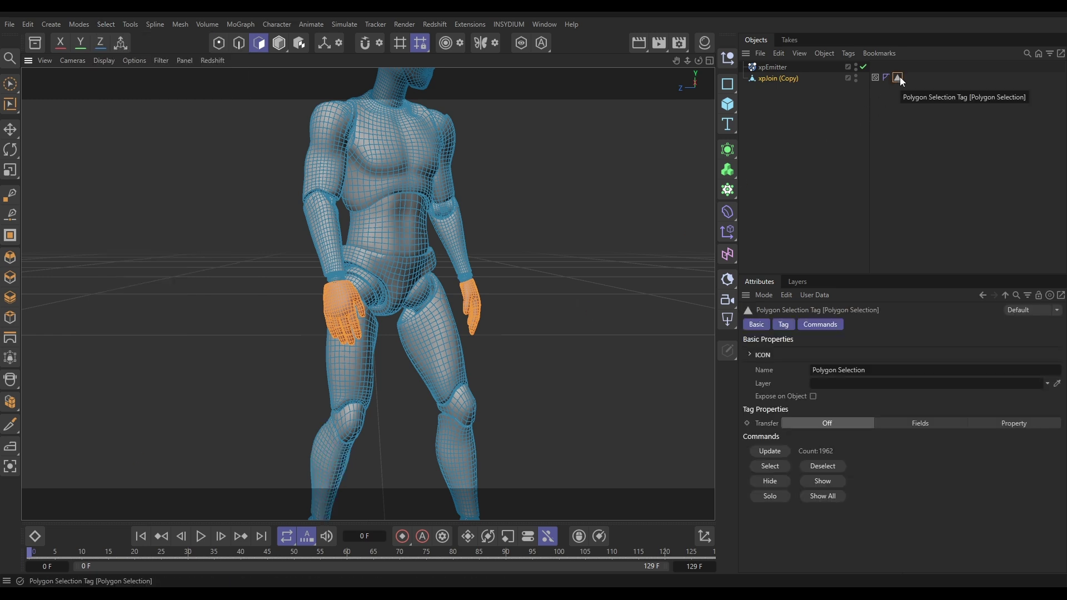
{"action": "key", "text": "Return"}
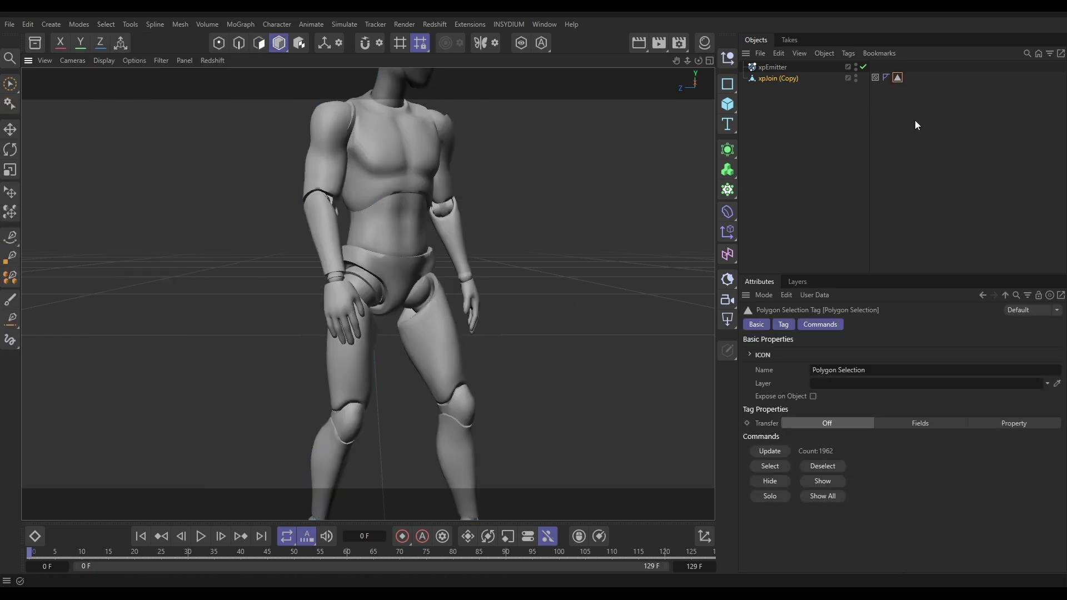
{"action": "left_click", "coordinate": [770, 67]}
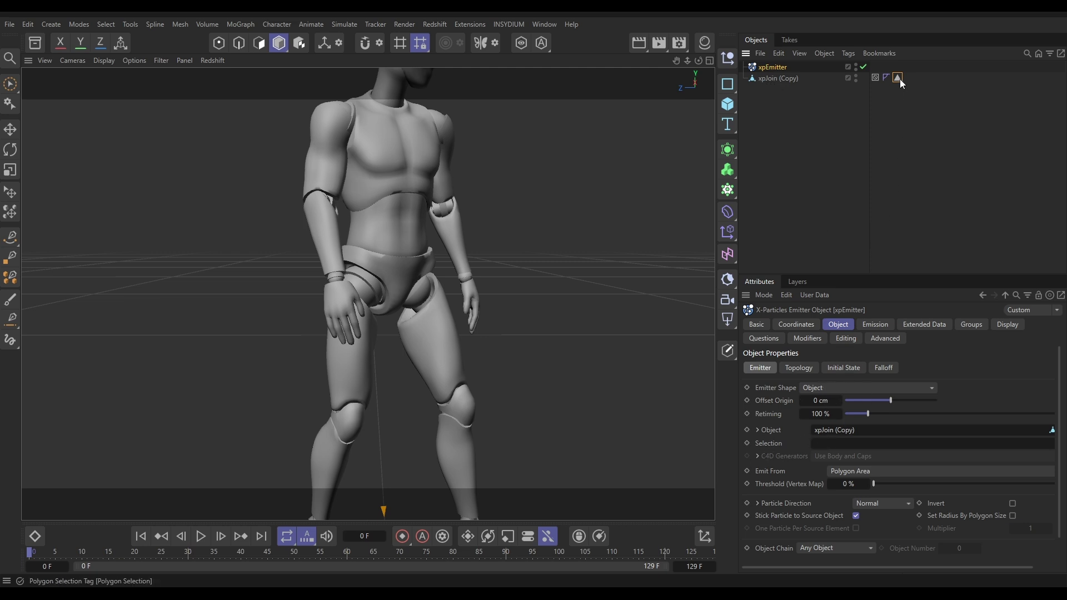
Step: Limit xpEmitter's emission to the hands' Polygon Selection tag and preview the result
{"action": "left_click_drag", "start_coordinate": [898, 78], "coordinate": [894, 214]}
{"action": "left_click_drag", "start_coordinate": [852, 412], "coordinate": [839, 443]}
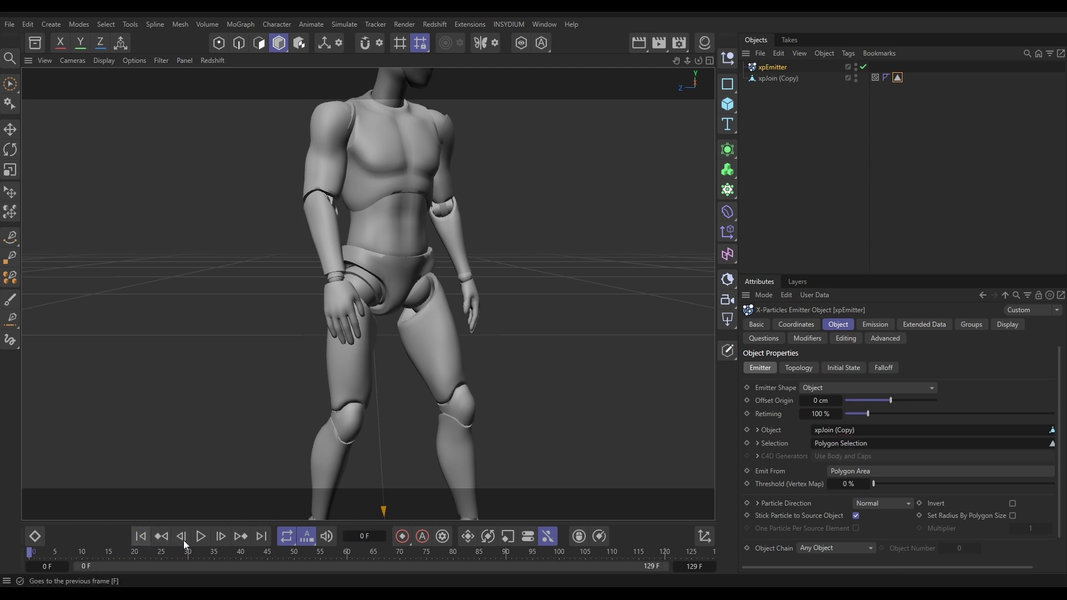
{"action": "left_click", "coordinate": [201, 537]}
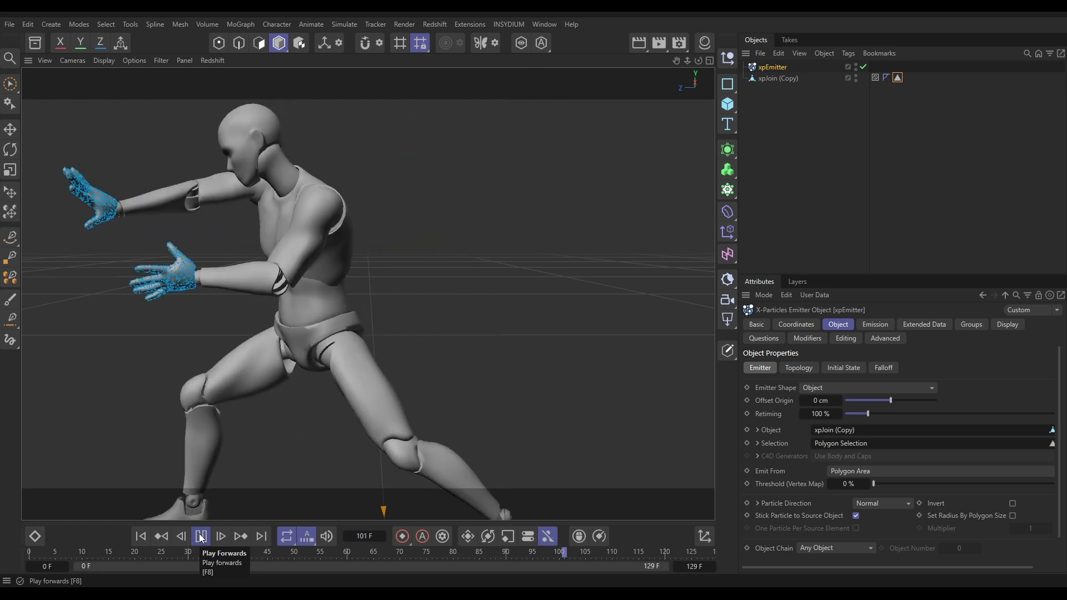
{"action": "left_click", "coordinate": [201, 536]}
{"action": "scroll", "coordinate": [302, 319], "scroll_direction": "down", "scroll_amount": 5}
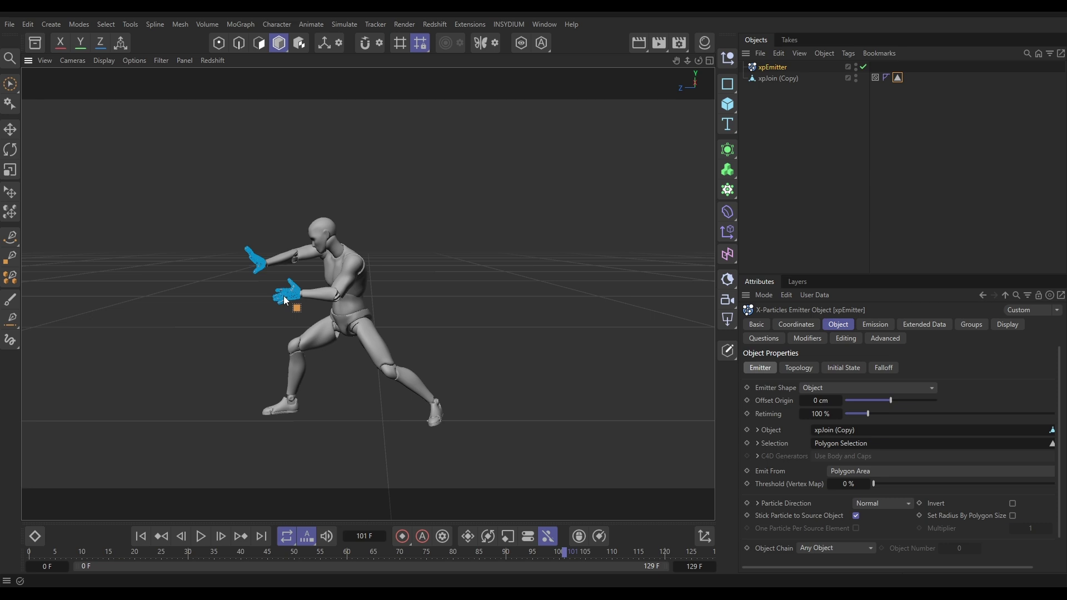
{"action": "left_click", "coordinate": [15, 89]}
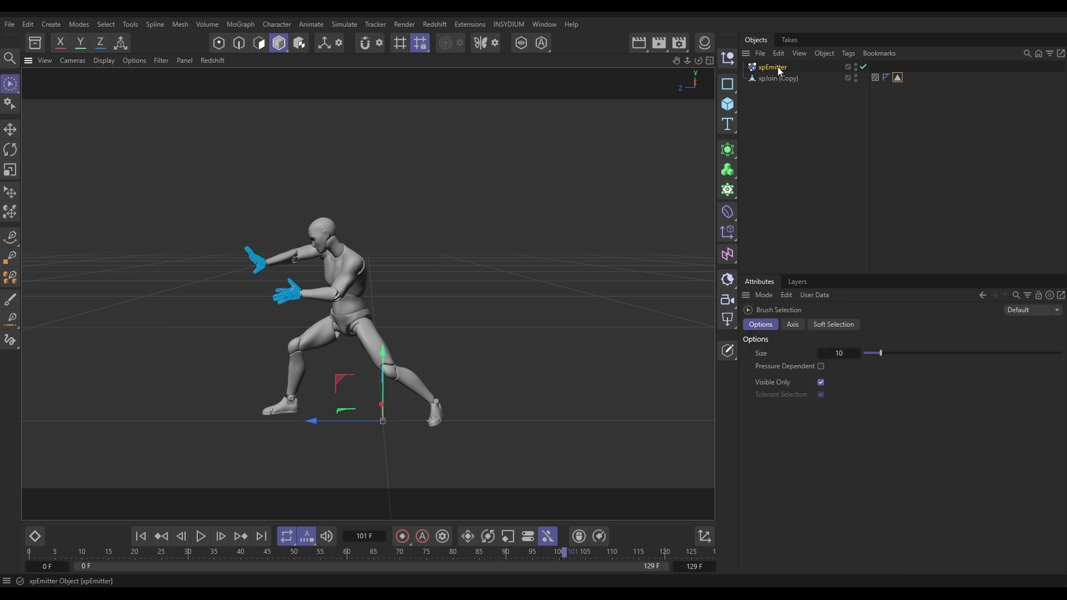
Step: Lower the emitter's Shot Count from 3000 to 25
{"action": "left_click", "coordinate": [777, 67]}
{"action": "left_click", "coordinate": [875, 325]}
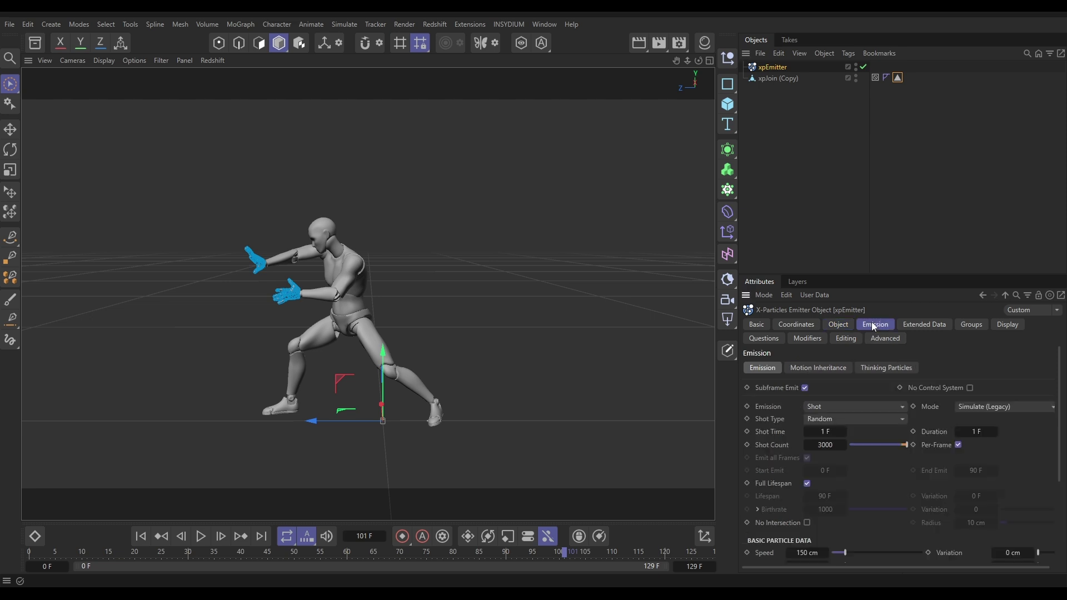
{"action": "left_click", "coordinate": [836, 445]}
{"action": "type", "text": "25"}
{"action": "key", "text": "Return"}
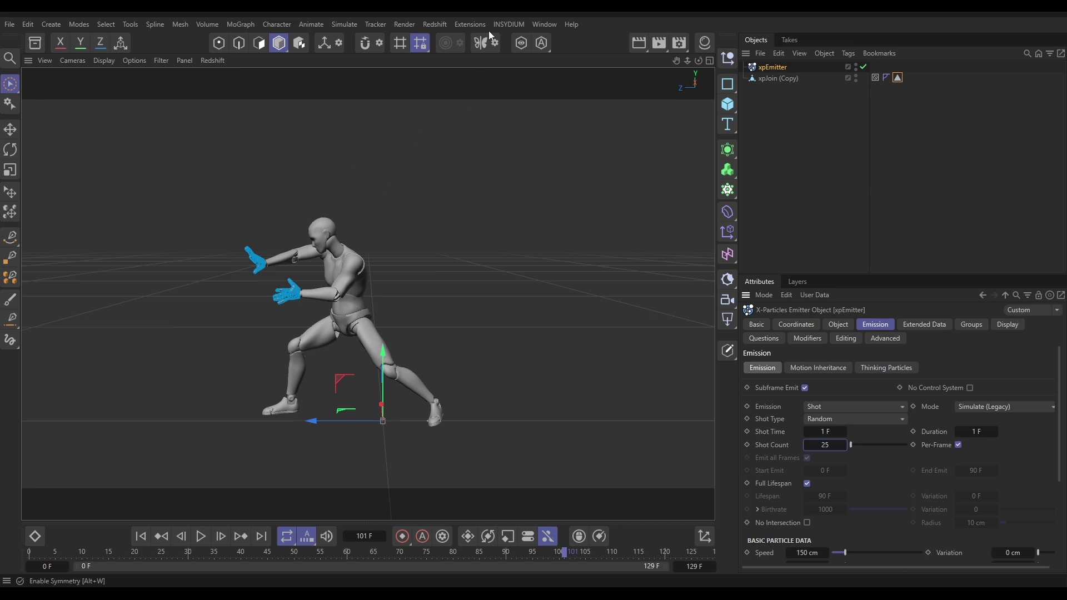
{"action": "left_click", "coordinate": [508, 24]}
Step: Add an xpTrail with Full Scene Trail off, Trail Length 25 F and Variation 12 F
{"action": "mouse_move", "coordinate": [550, 63]}
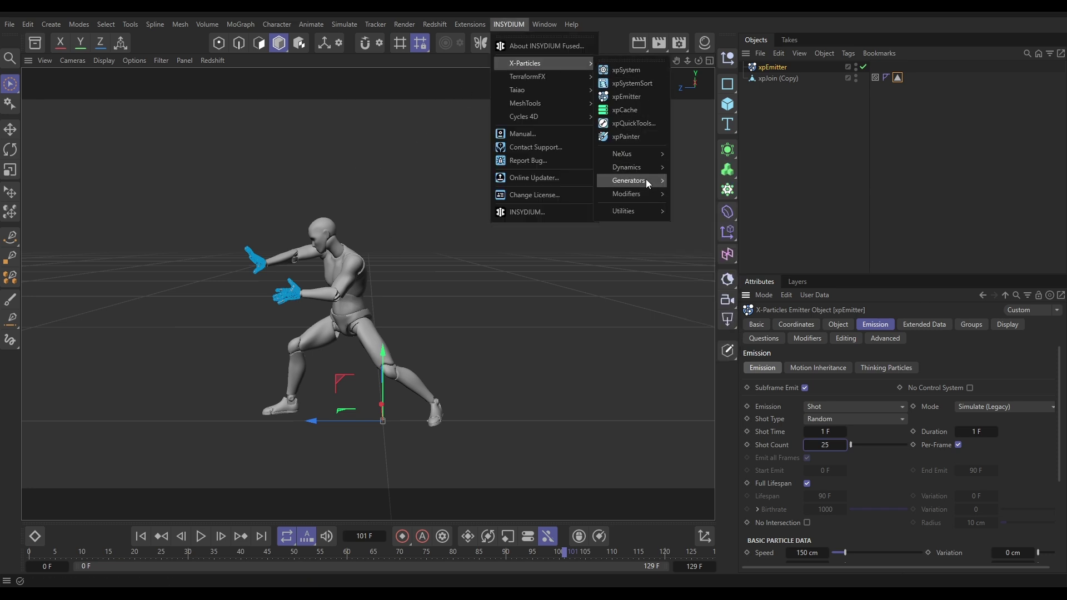
{"action": "mouse_move", "coordinate": [647, 184]}
{"action": "left_click", "coordinate": [689, 347]}
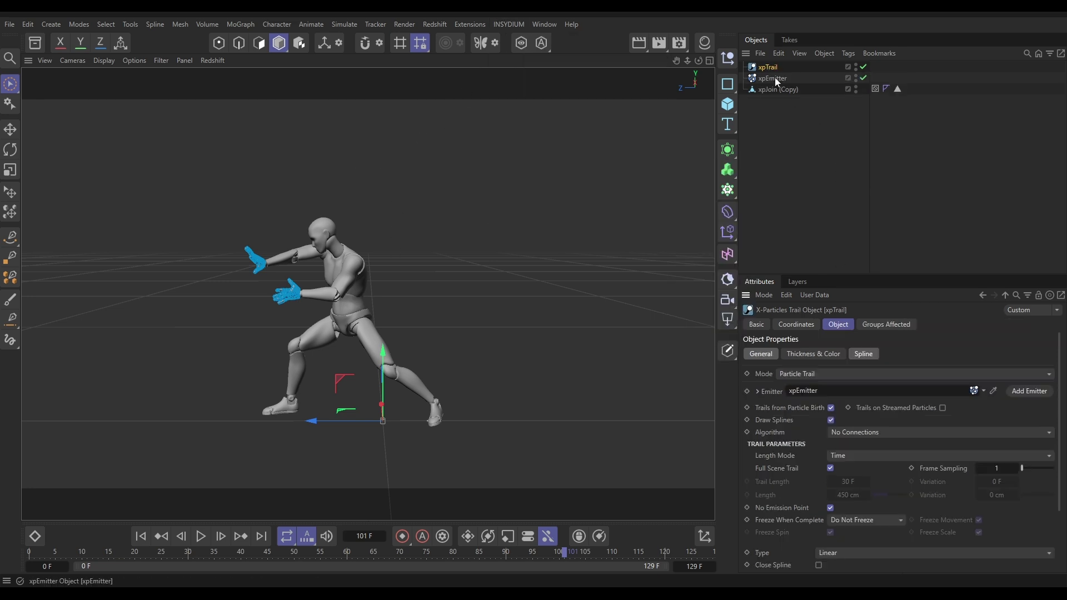
{"action": "left_click", "coordinate": [831, 469]}
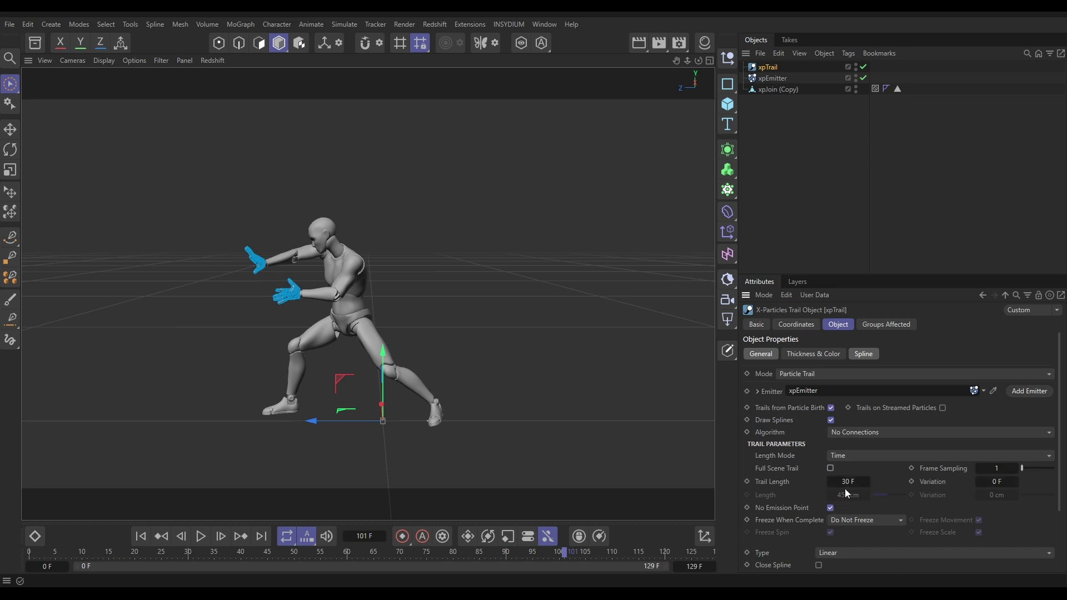
{"action": "left_click", "coordinate": [847, 483]}
{"action": "left_click", "coordinate": [983, 481]}
{"action": "type", "text": "12"}
{"action": "key", "text": "Return"}
Step: Play from frame 0 to watch the spline trails follow the hands
{"action": "left_click", "coordinate": [141, 536]}
{"action": "left_click", "coordinate": [201, 536]}
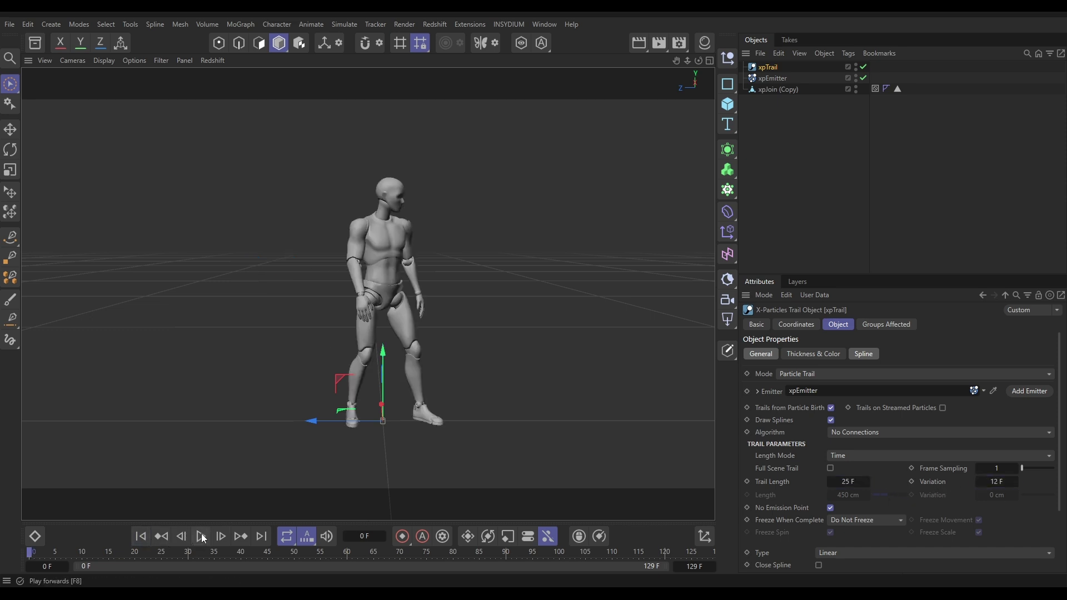
{"action": "left_click", "coordinate": [528, 280]}
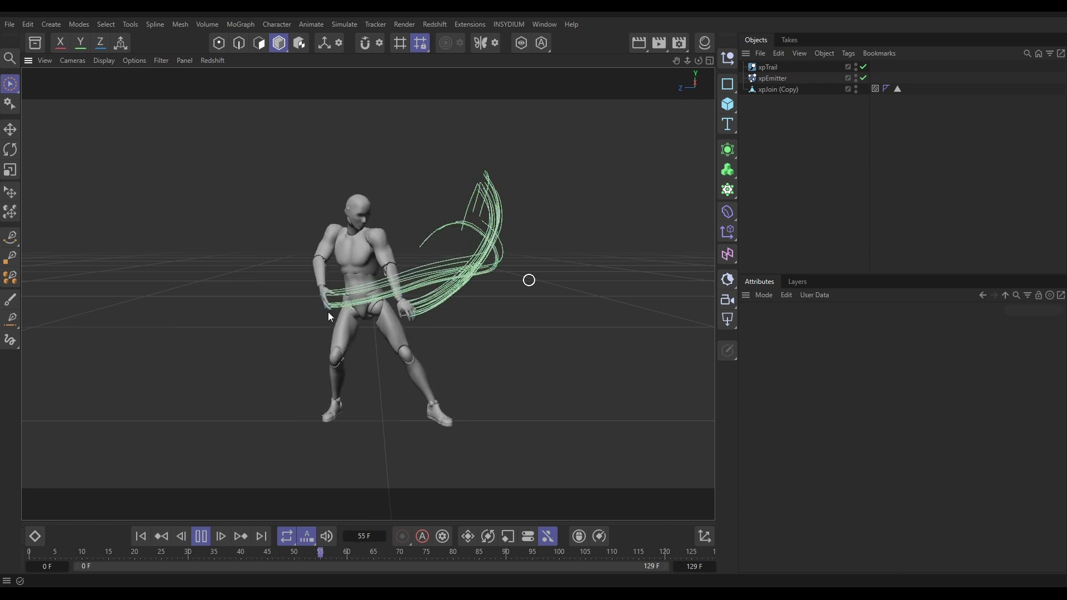